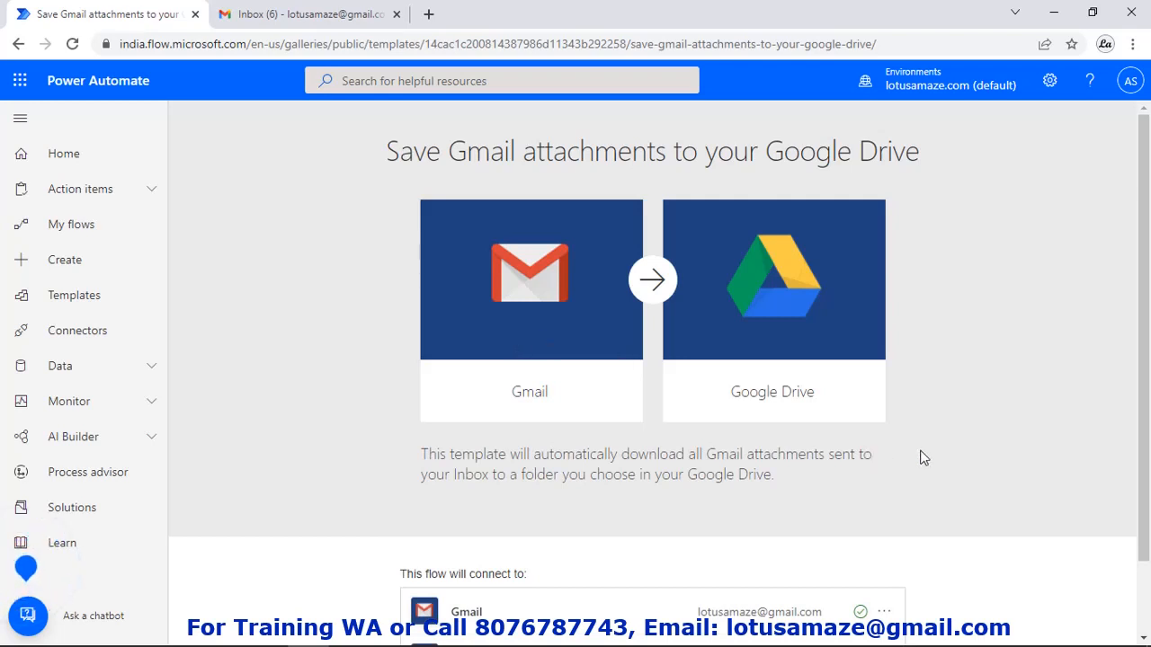
Create the flow from the Save Gmail attachments to your Google Drive template, keeping the existing Gmail and Google Drive connections
scroll(1051, 437, down, 1)
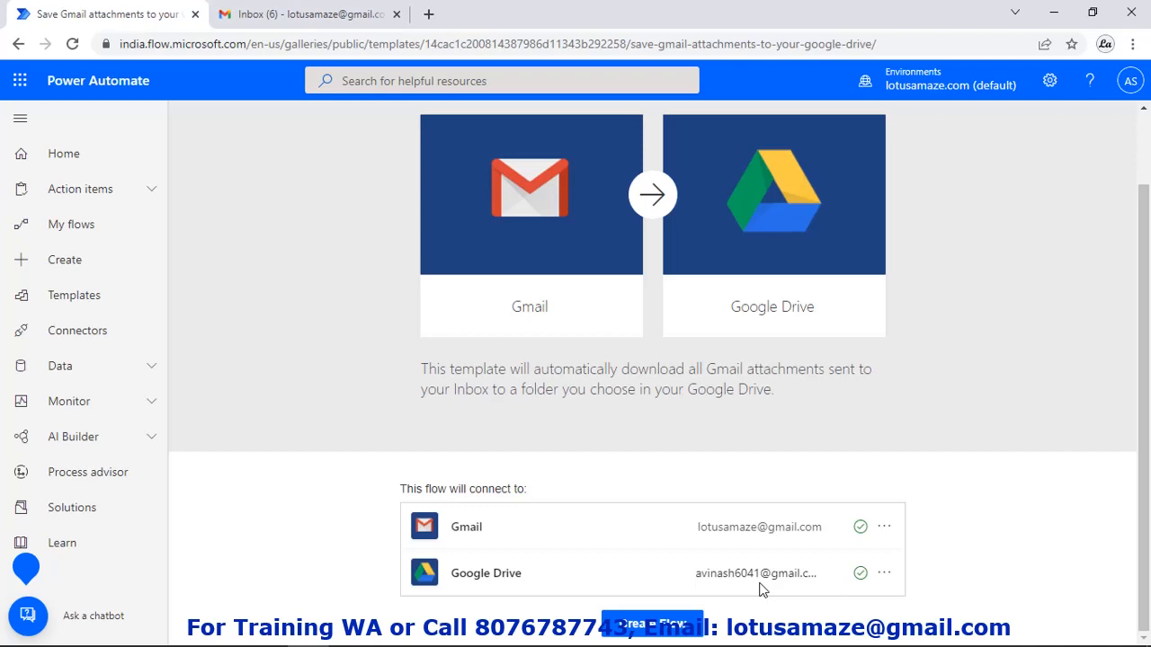
click(883, 529)
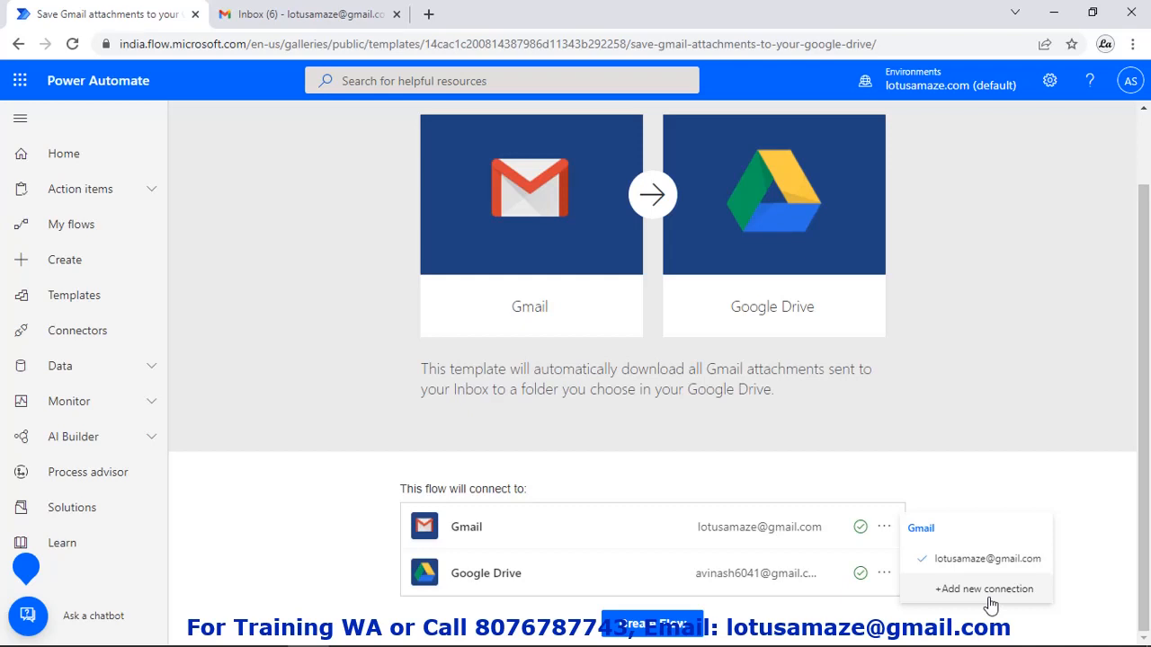
click(999, 462)
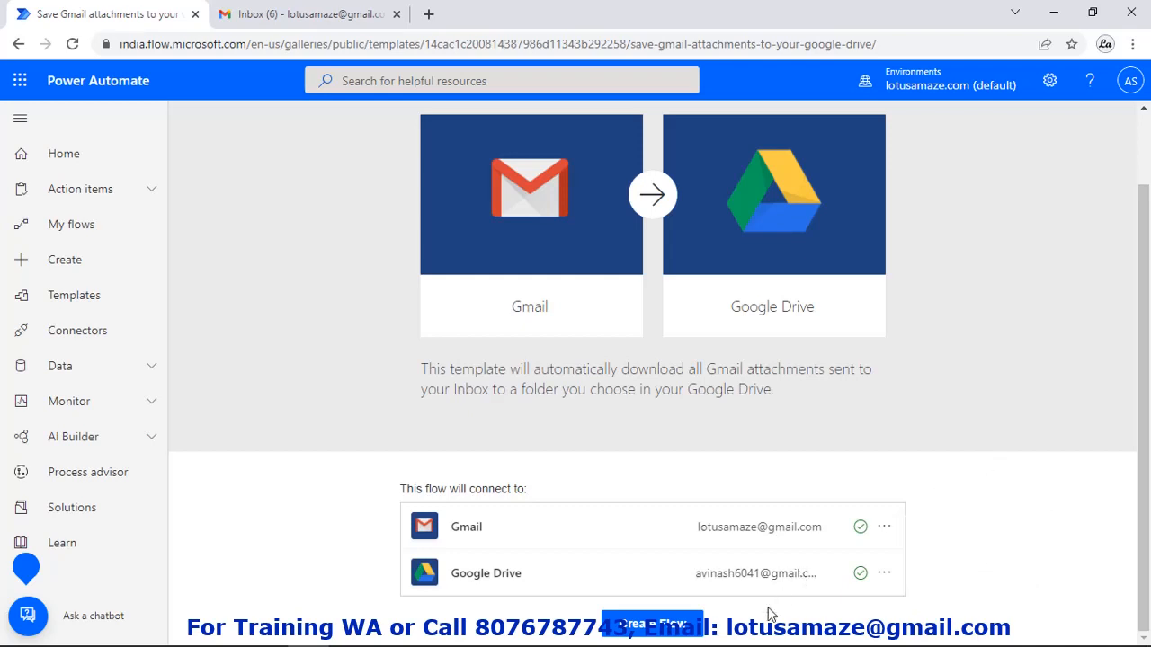
click(683, 631)
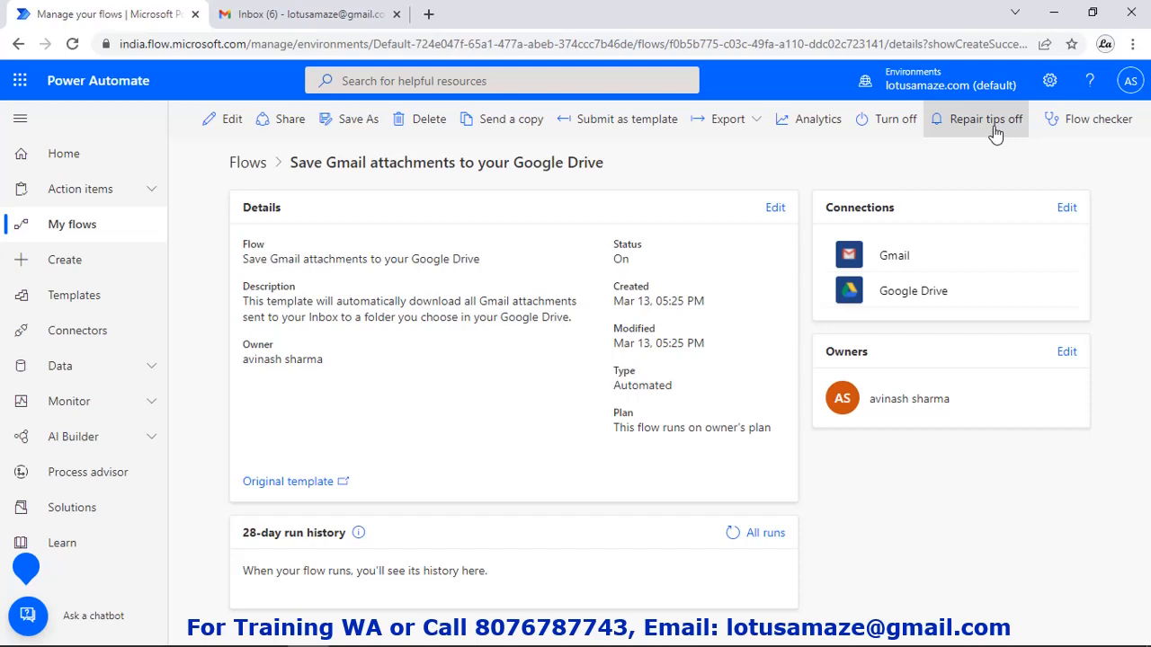
Open the new flow for editing and review the label choices and advanced options of the When a new email arrives trigger
click(236, 124)
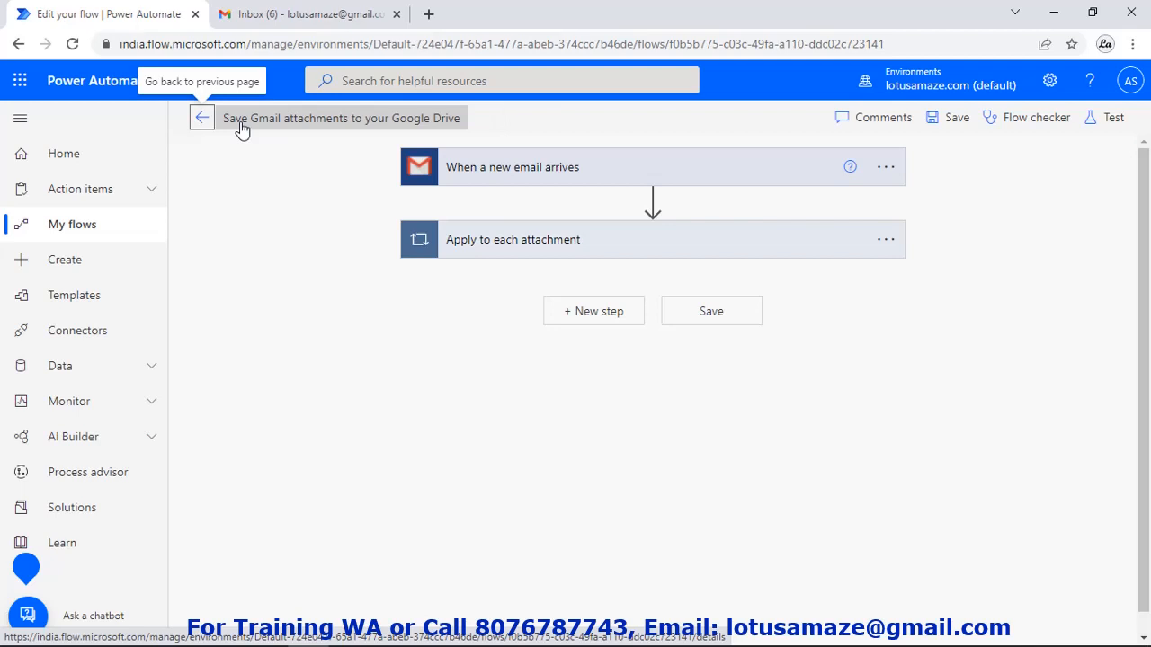
click(491, 174)
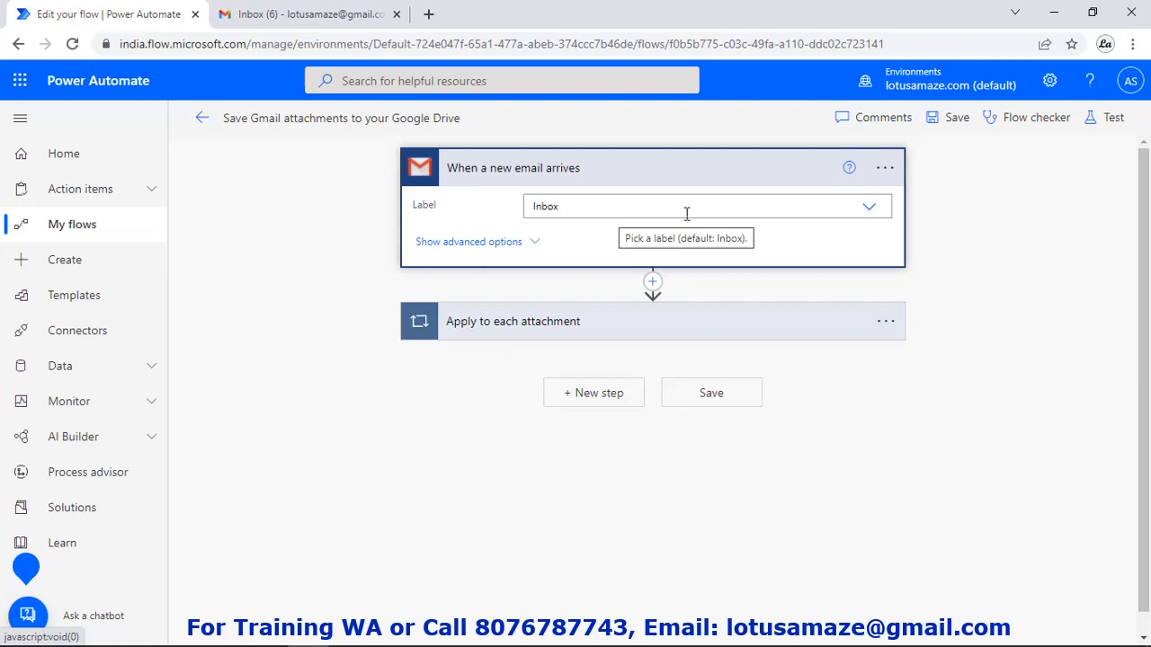
click(866, 210)
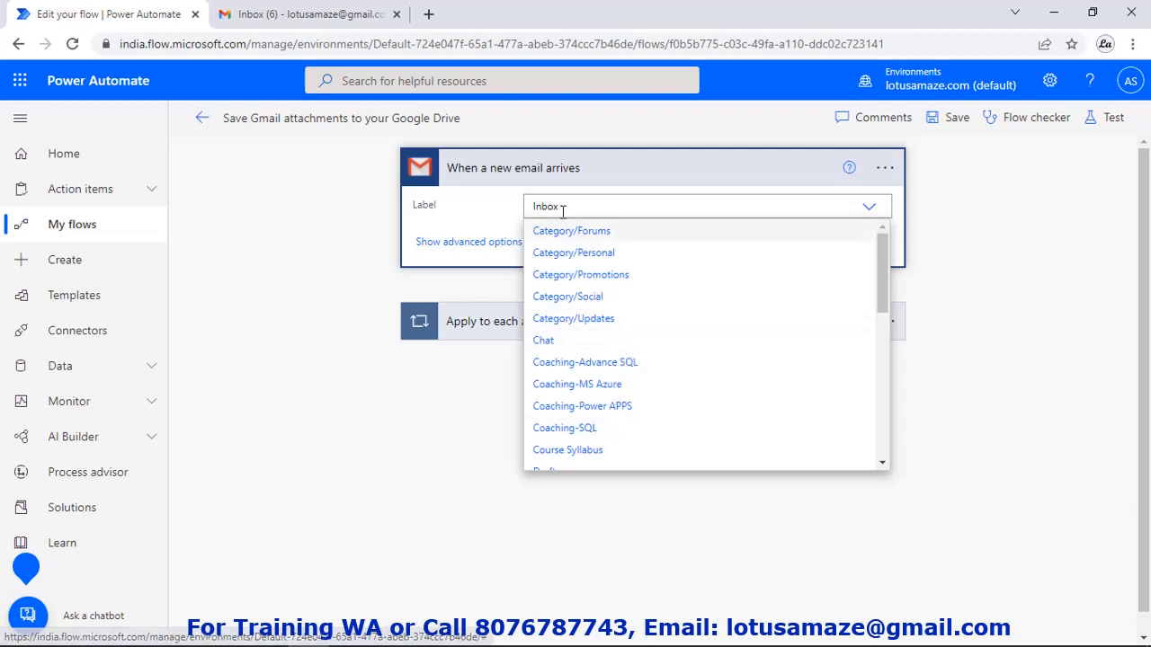
click(467, 295)
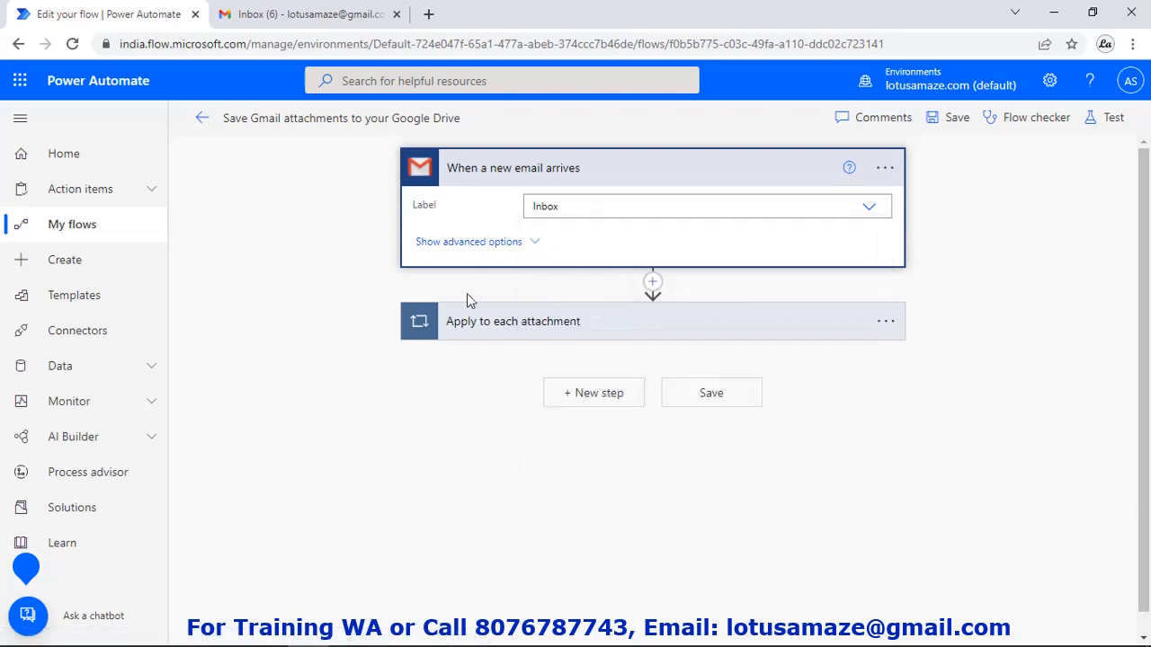
click(496, 245)
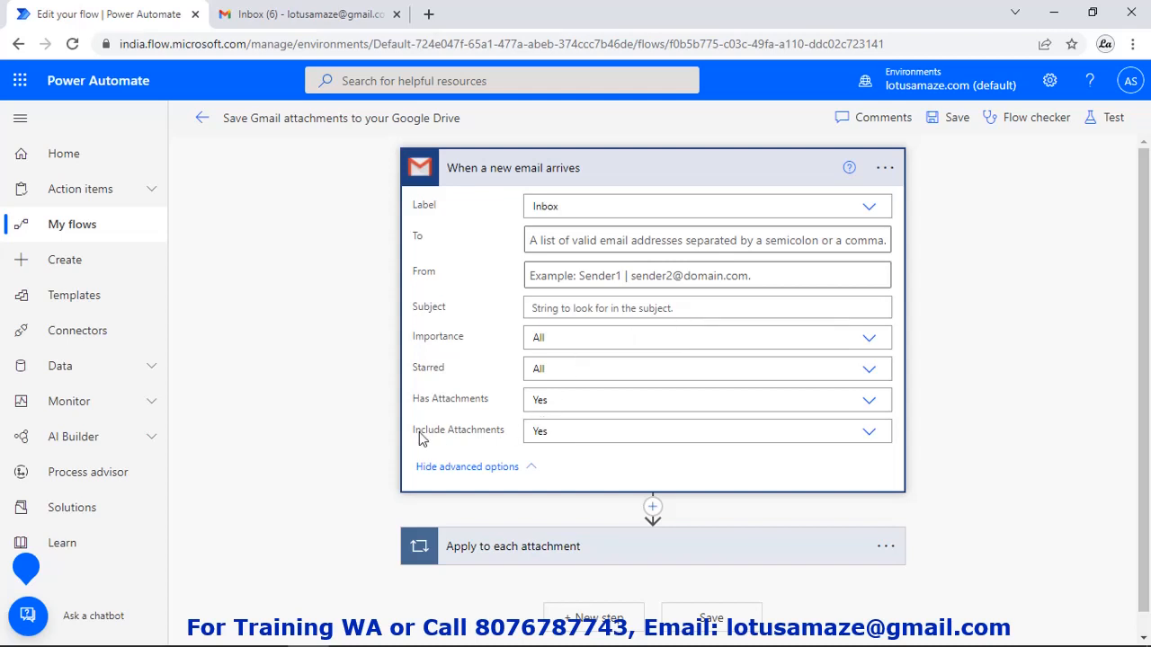
click(475, 467)
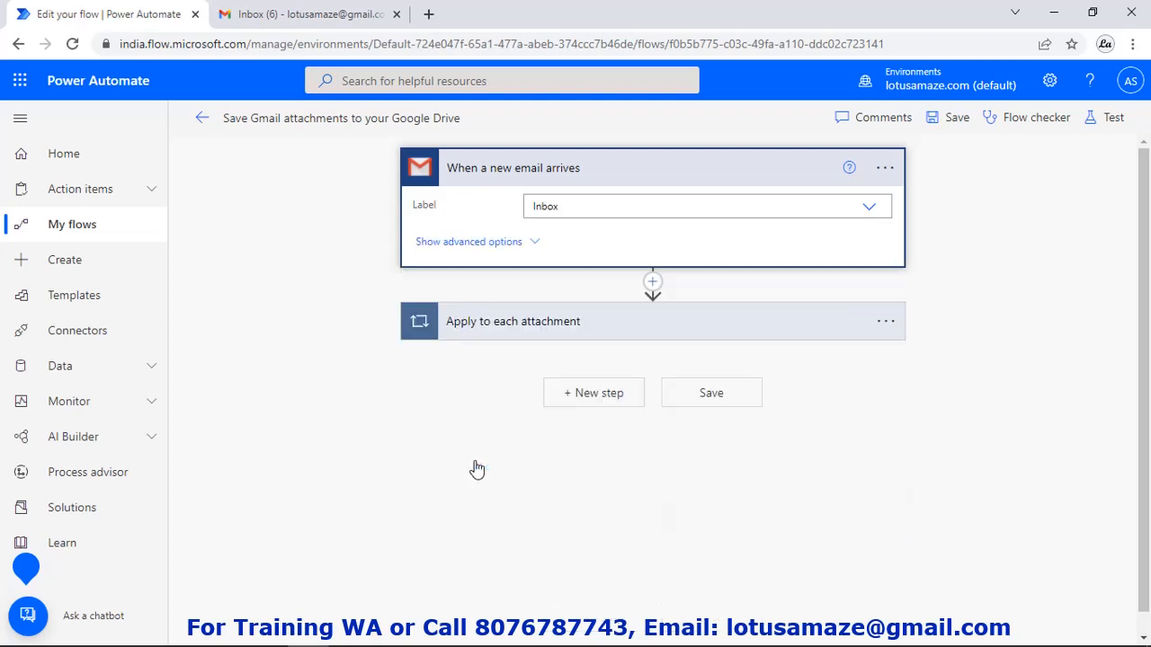
Expand the Apply to each attachment loop and examine the code view of the When a new email arrives trigger
click(552, 332)
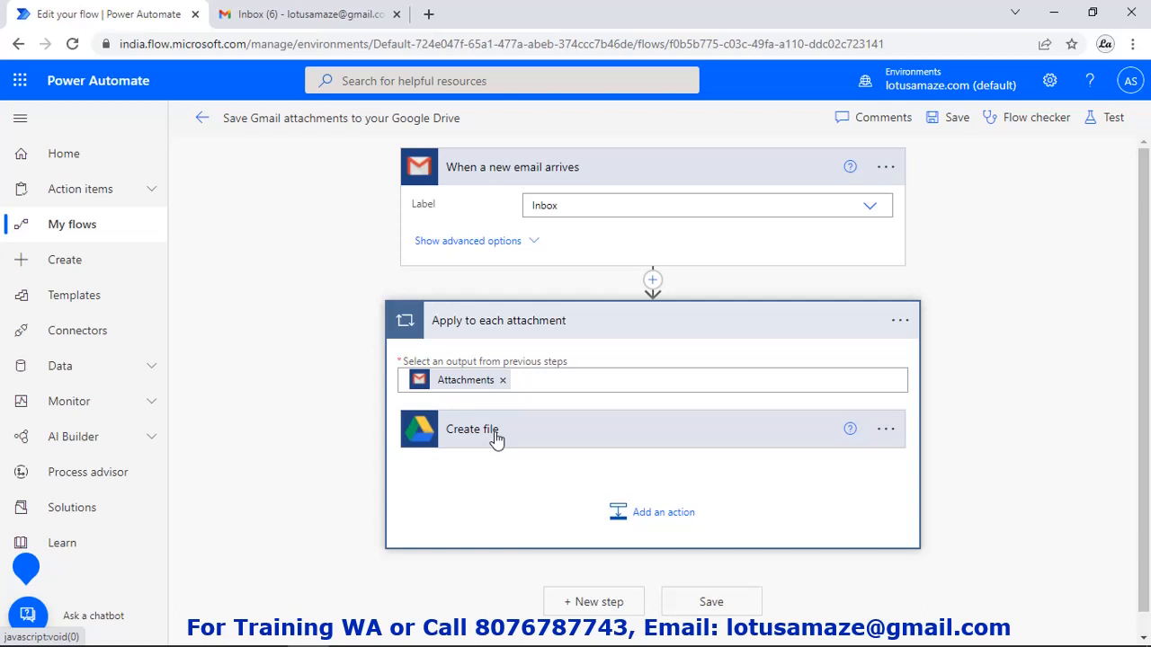
click(886, 170)
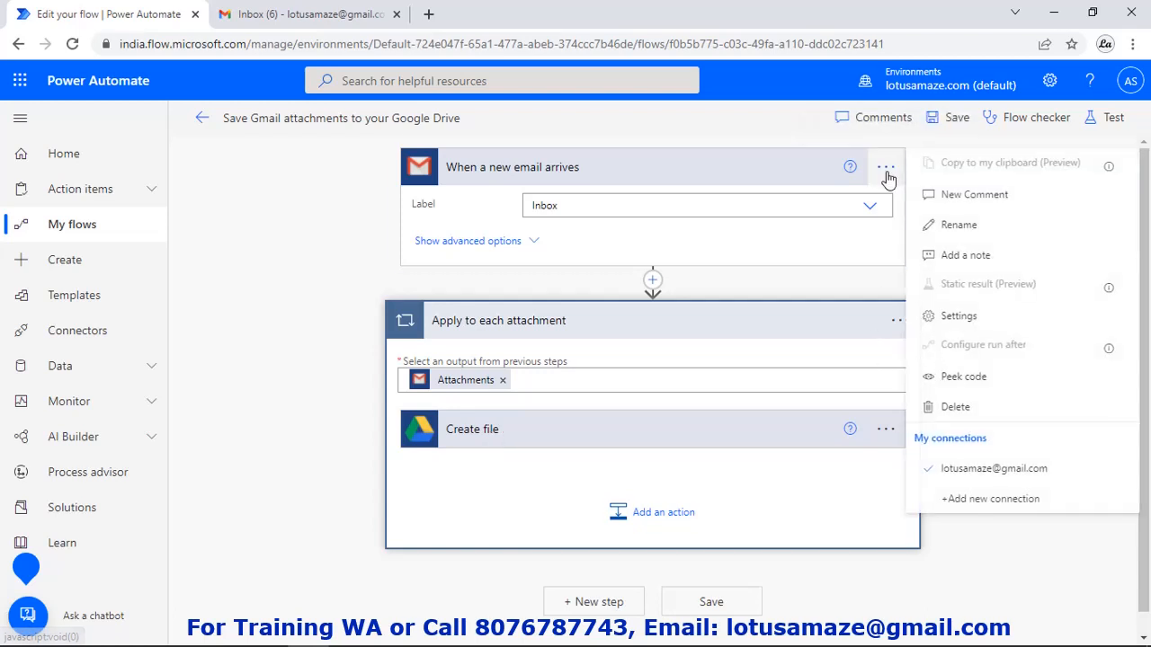
click(969, 388)
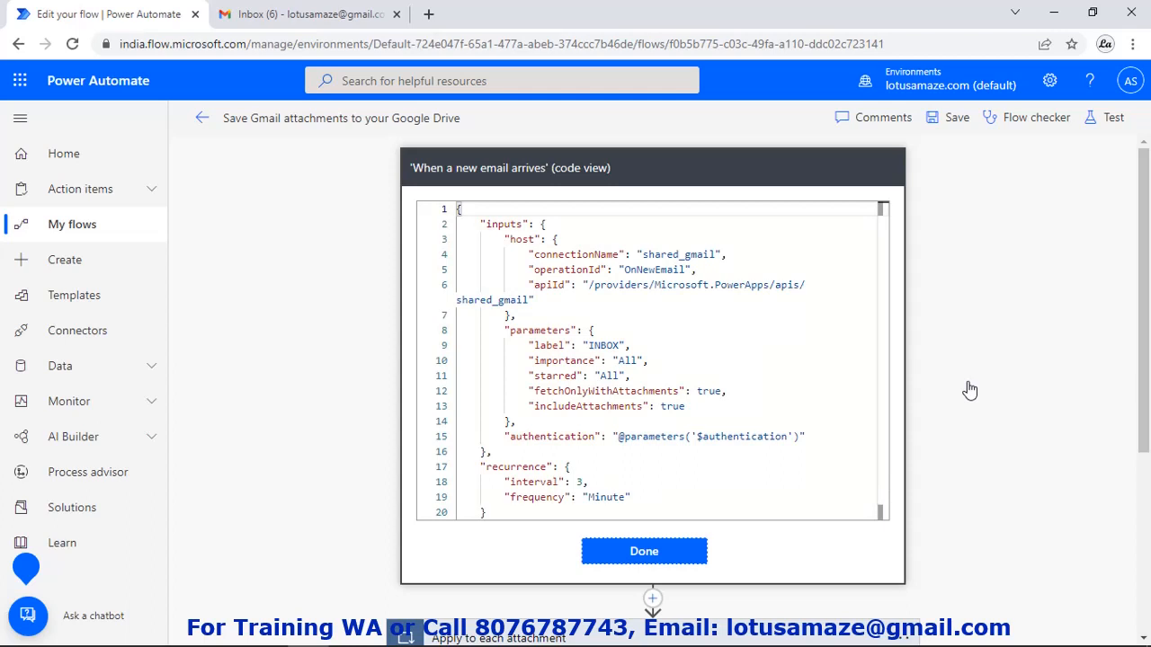
scroll(774, 308, down, 1)
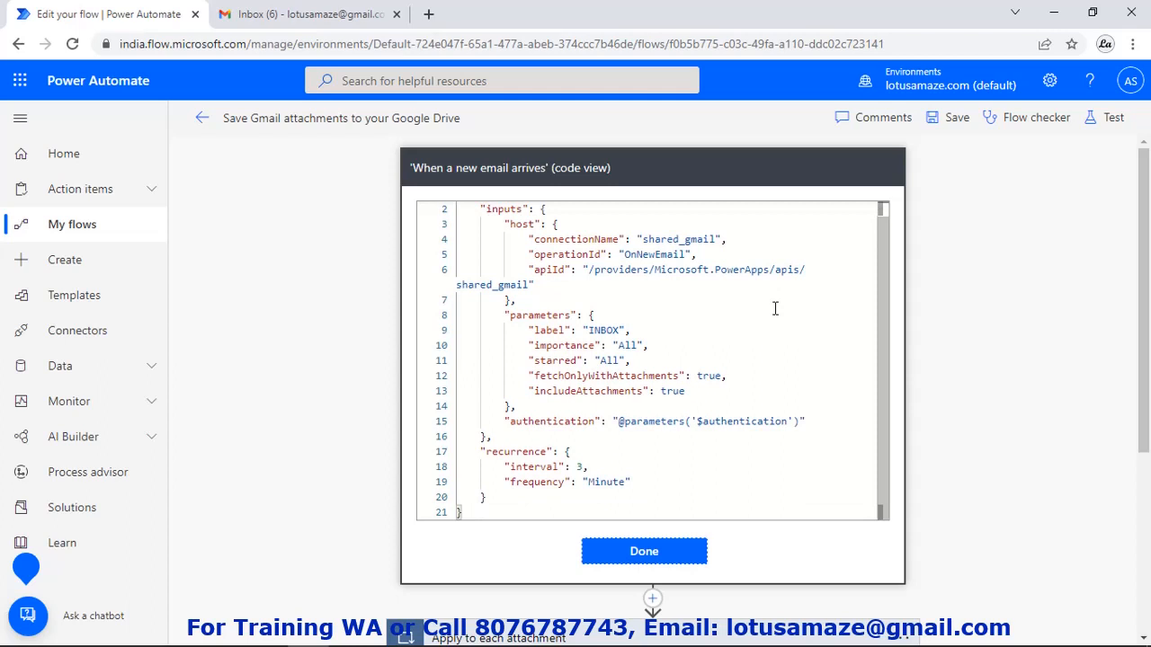
scroll(775, 308, up, 1)
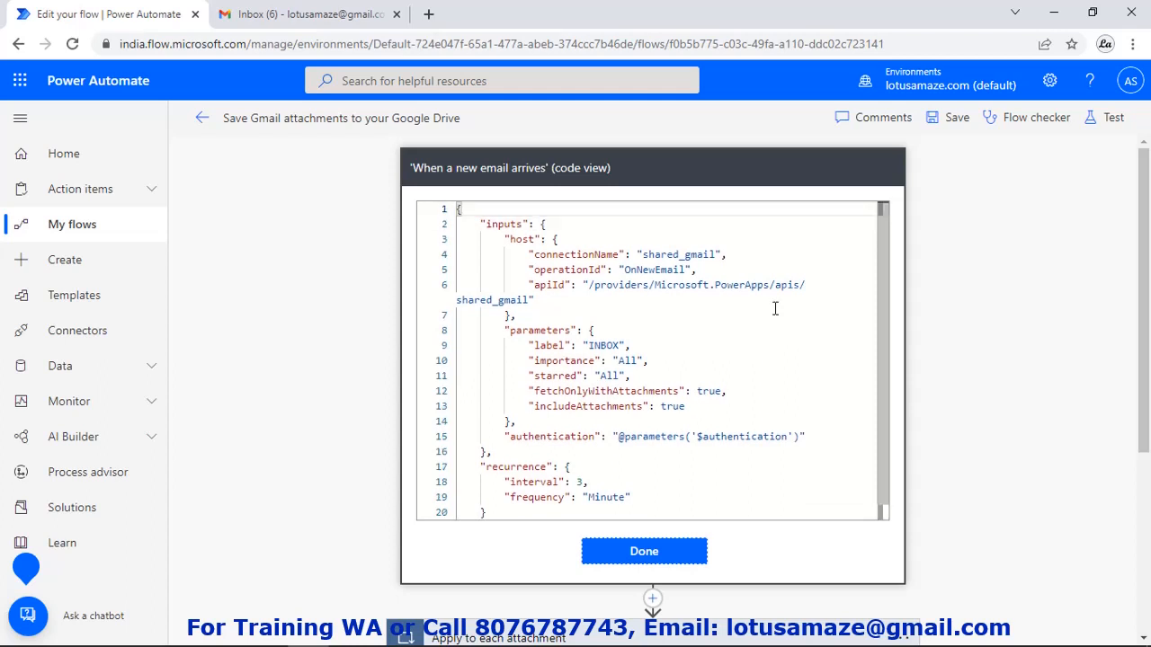
click(670, 551)
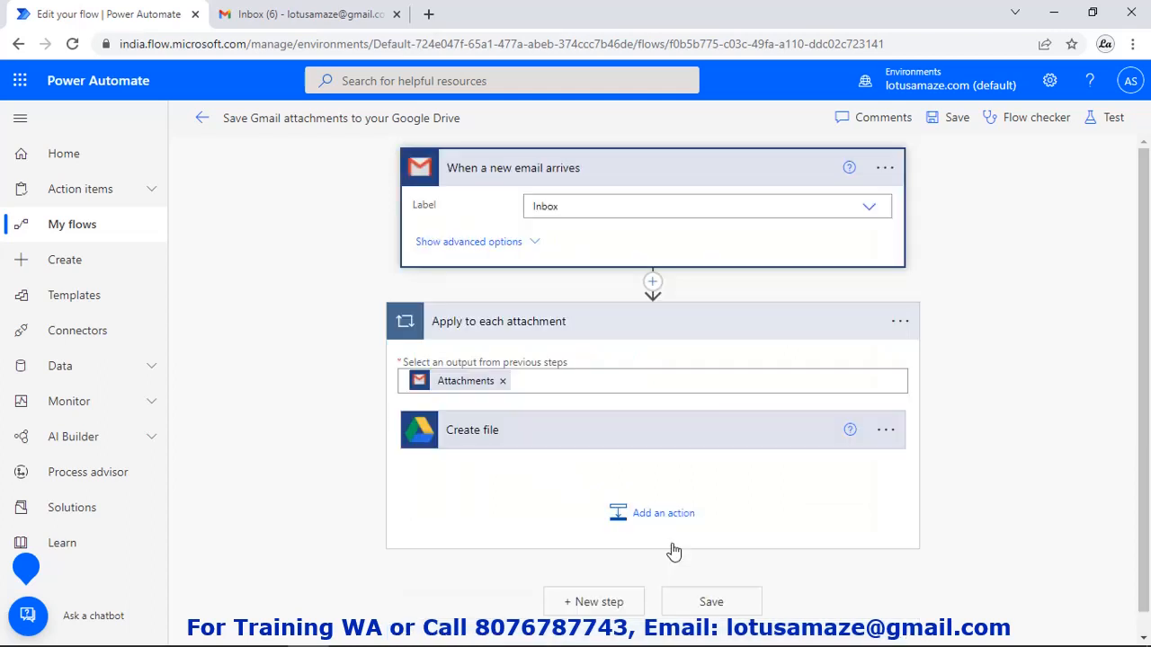
Save the flow and start a manual test run of it
click(725, 605)
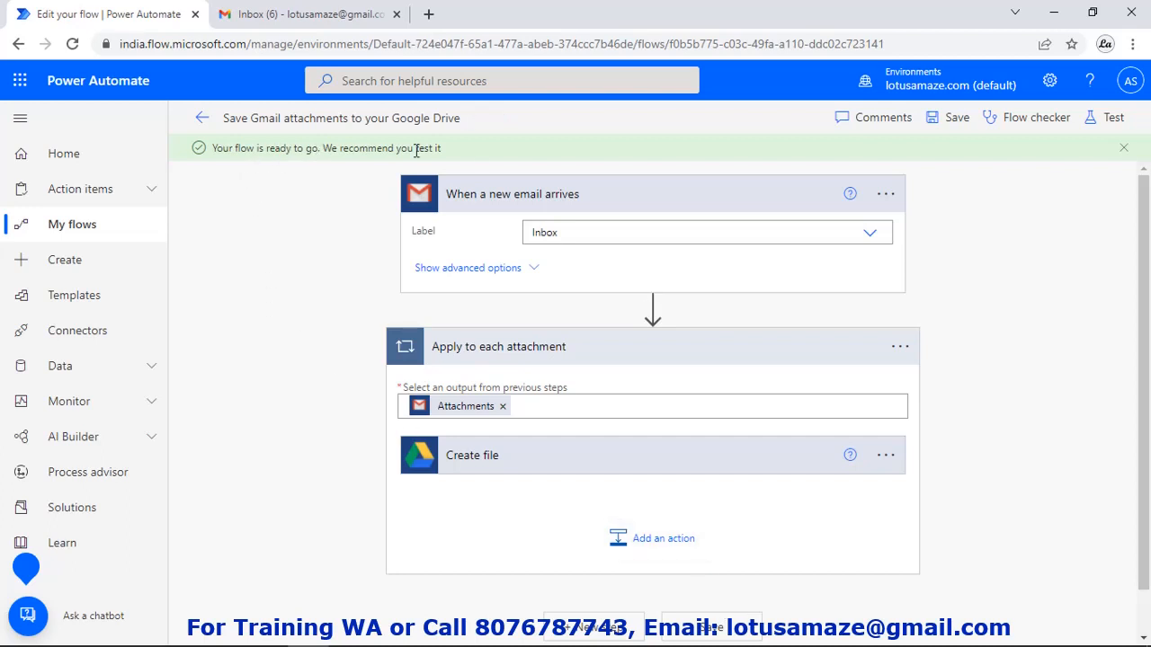
click(1115, 119)
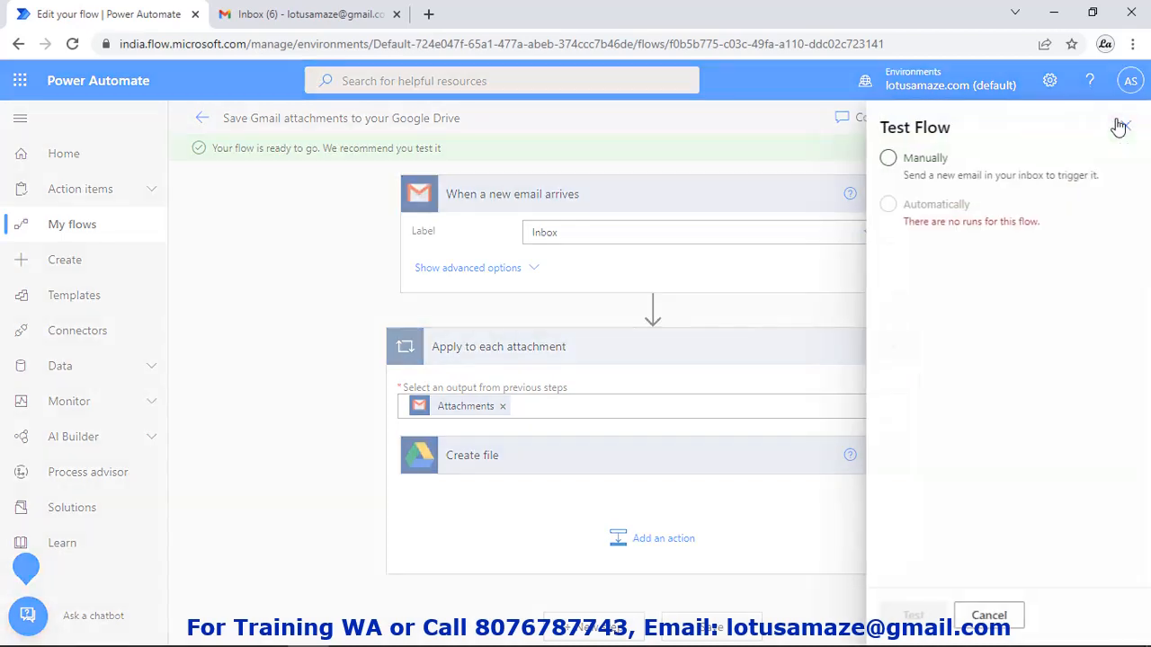
click(888, 158)
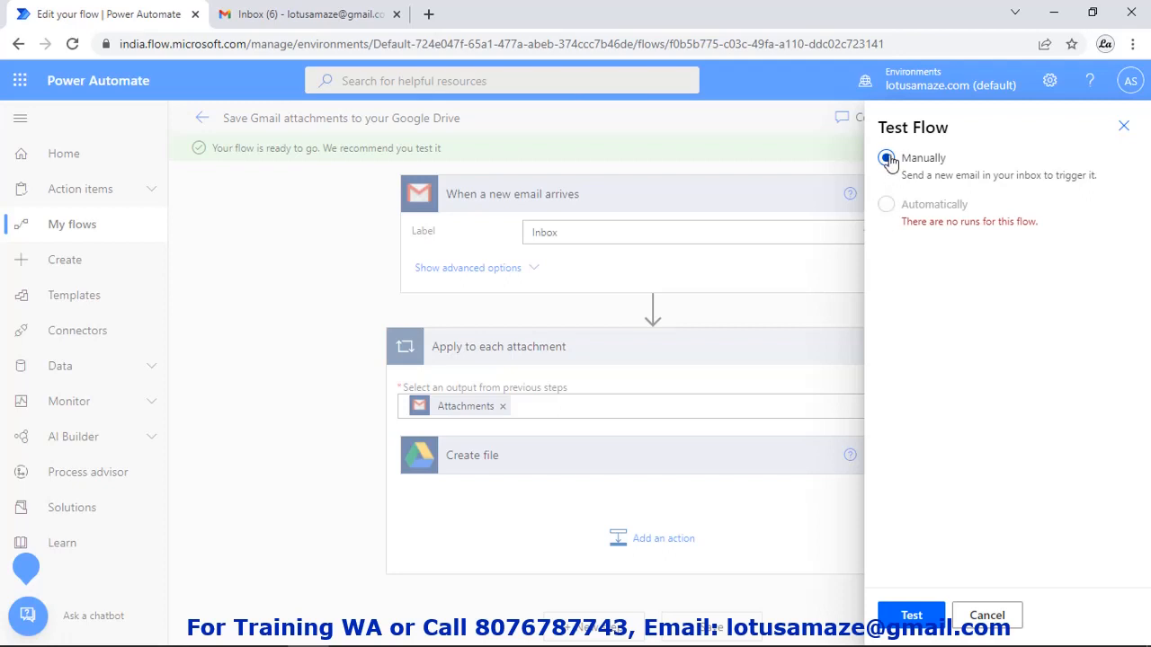
click(909, 617)
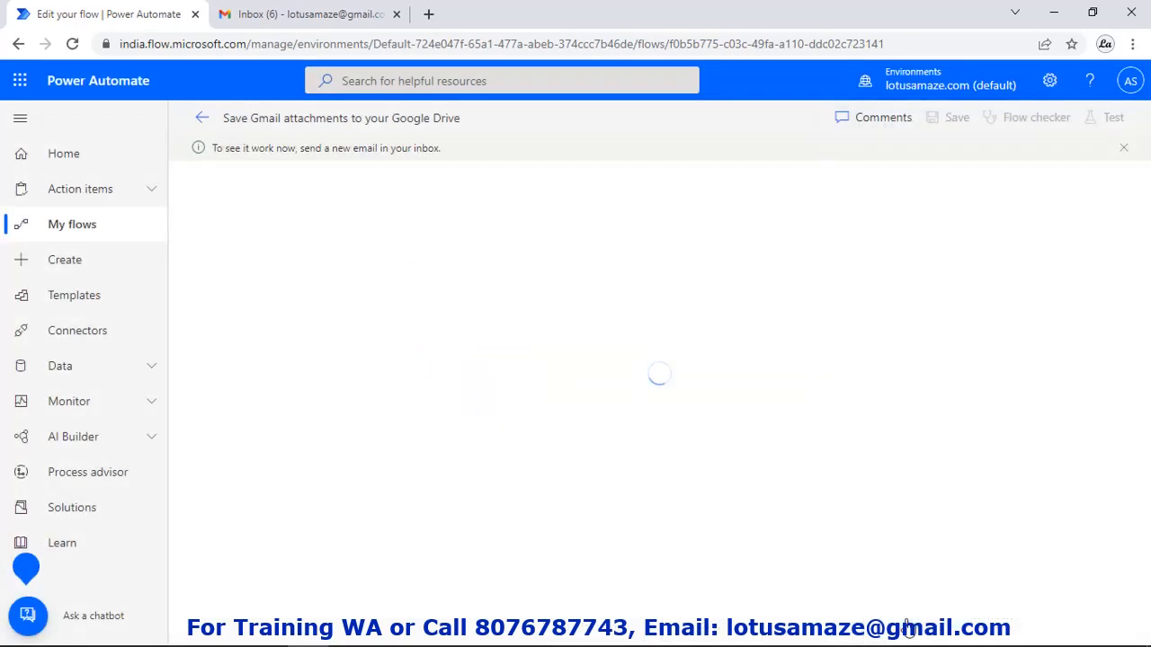
Switch to Gmail and compose an email to the account's own address with "Test Flow" as both subject and body text
click(315, 14)
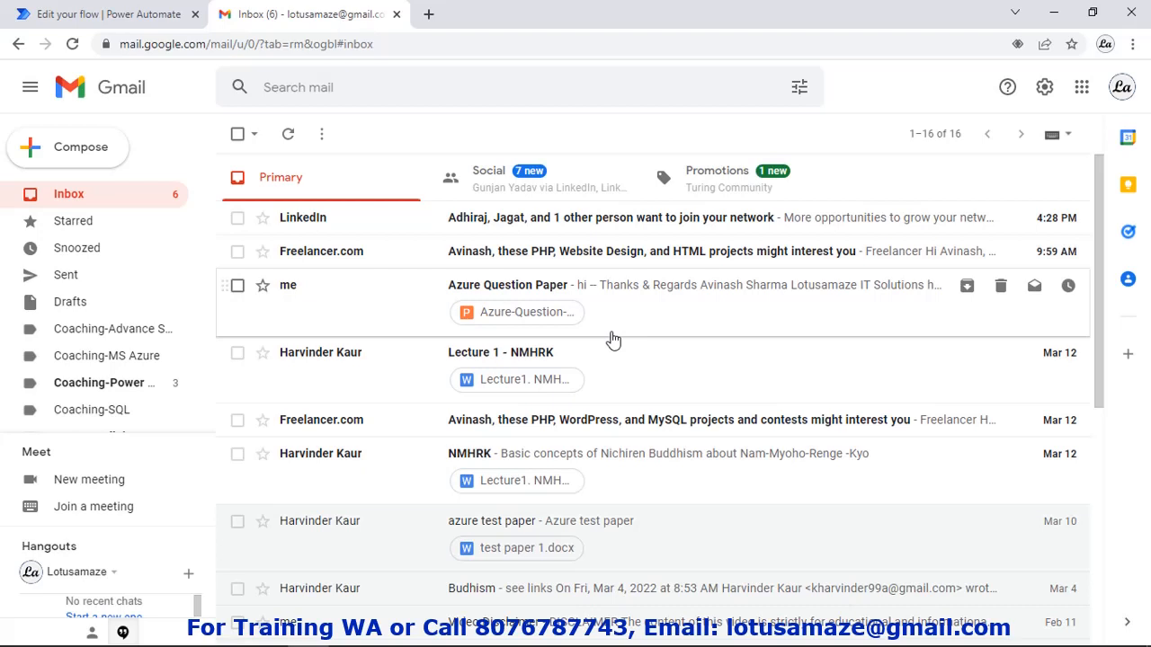
click(30, 158)
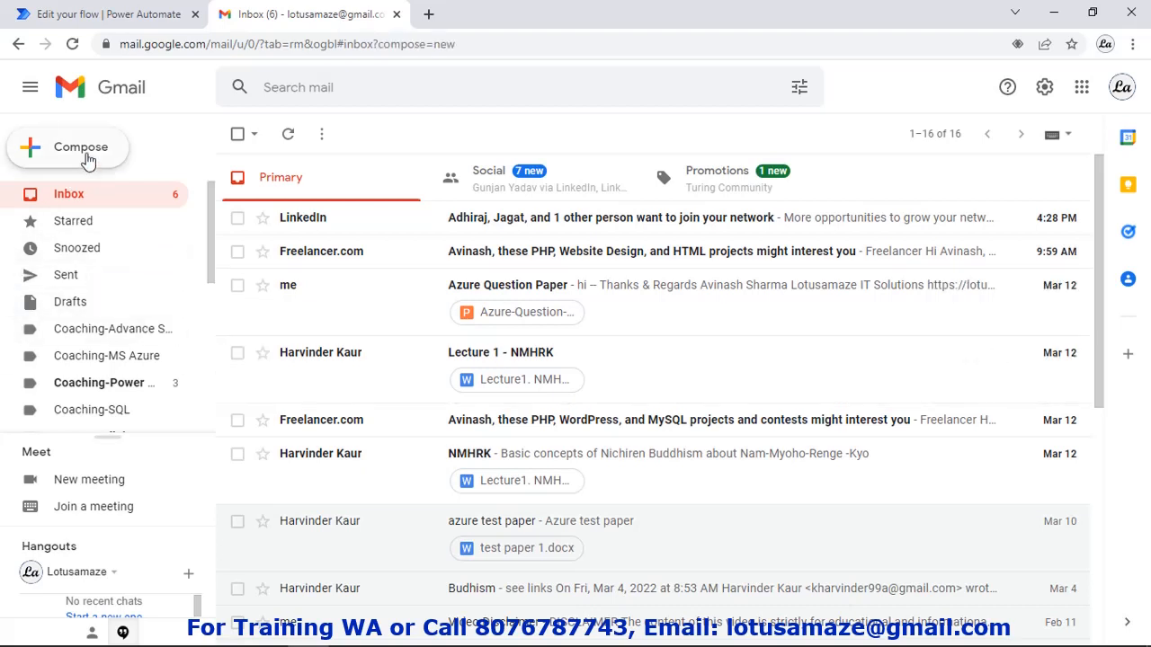
text(lot)
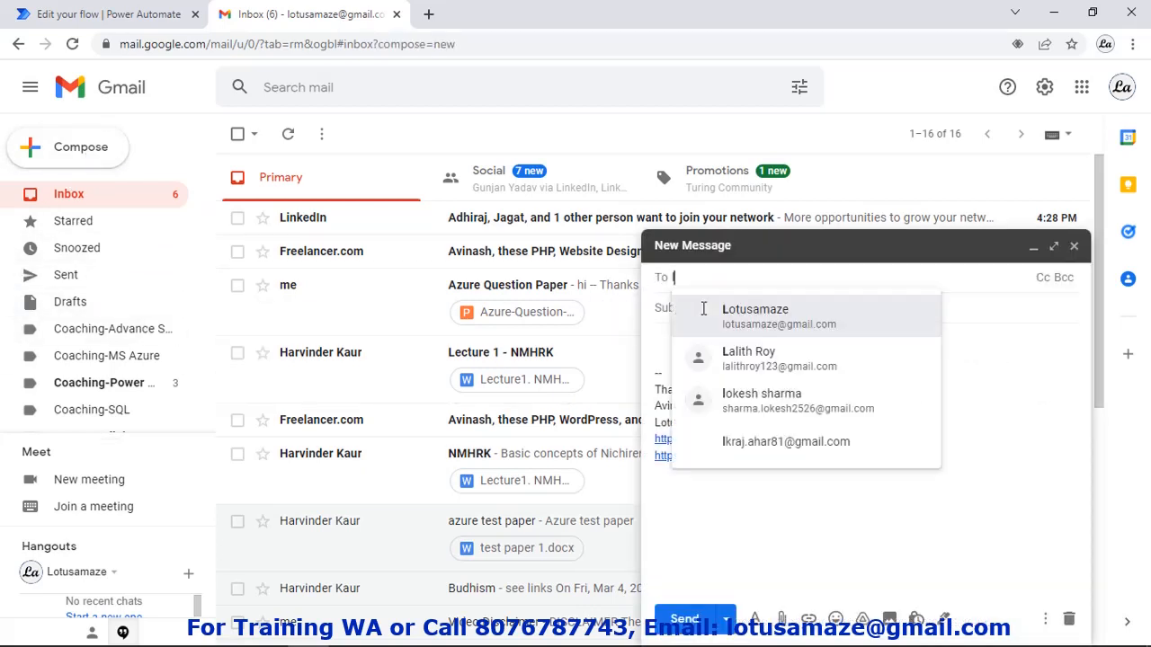
click(758, 339)
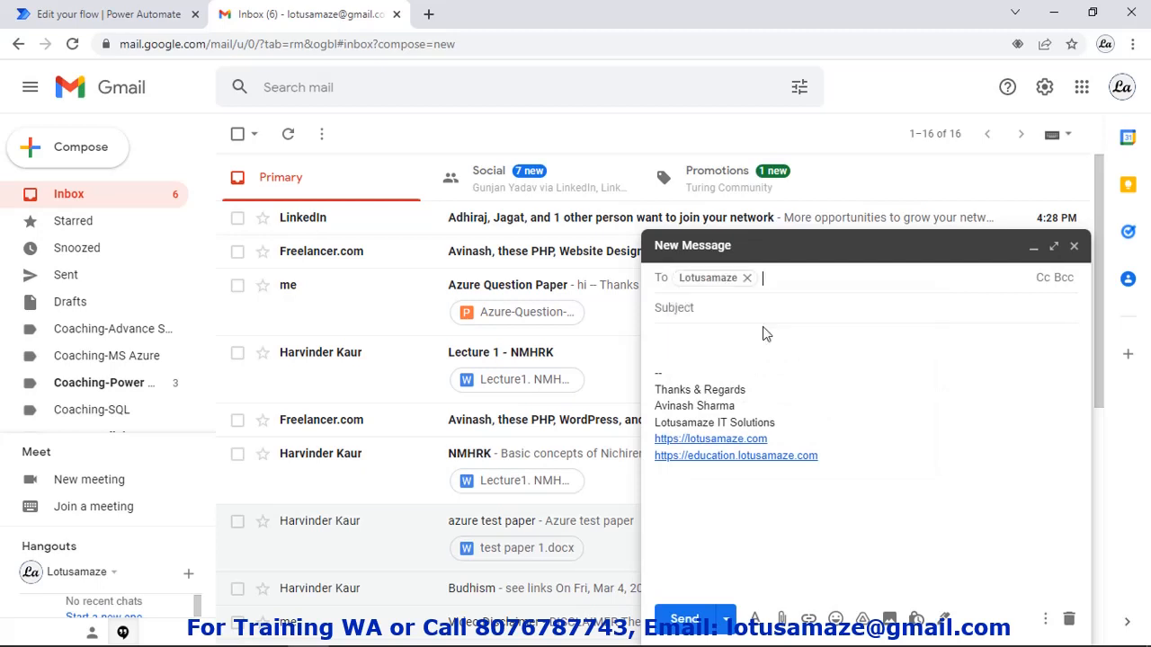
click(719, 307)
text(Te)
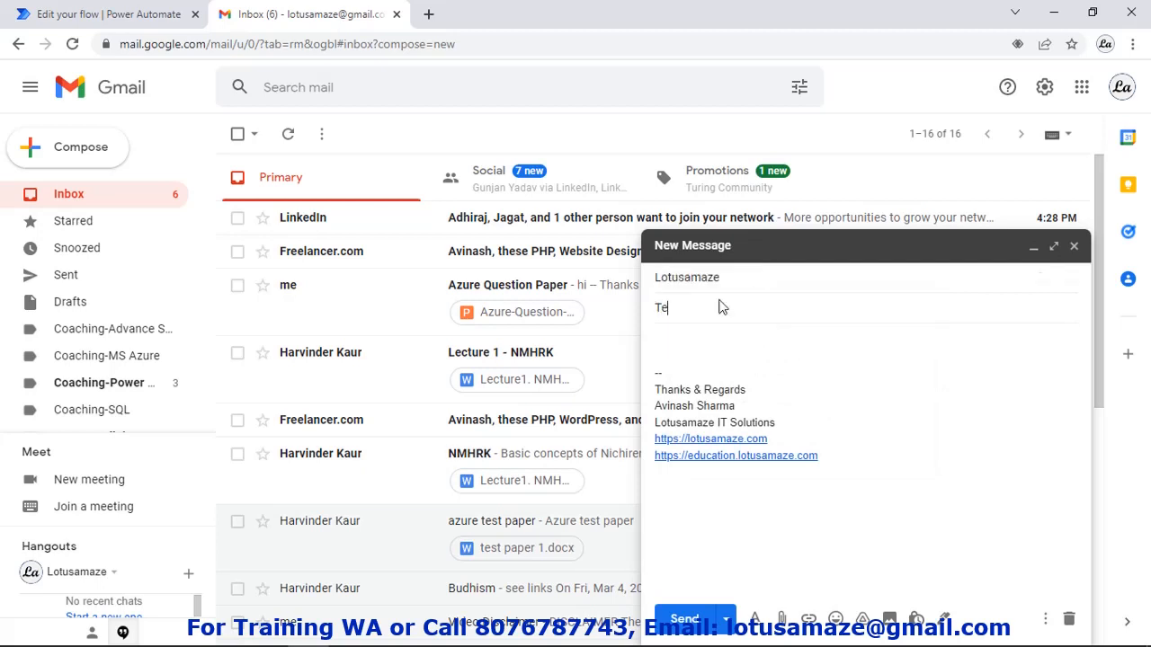
text(st Flow)
click(698, 337)
text(T)
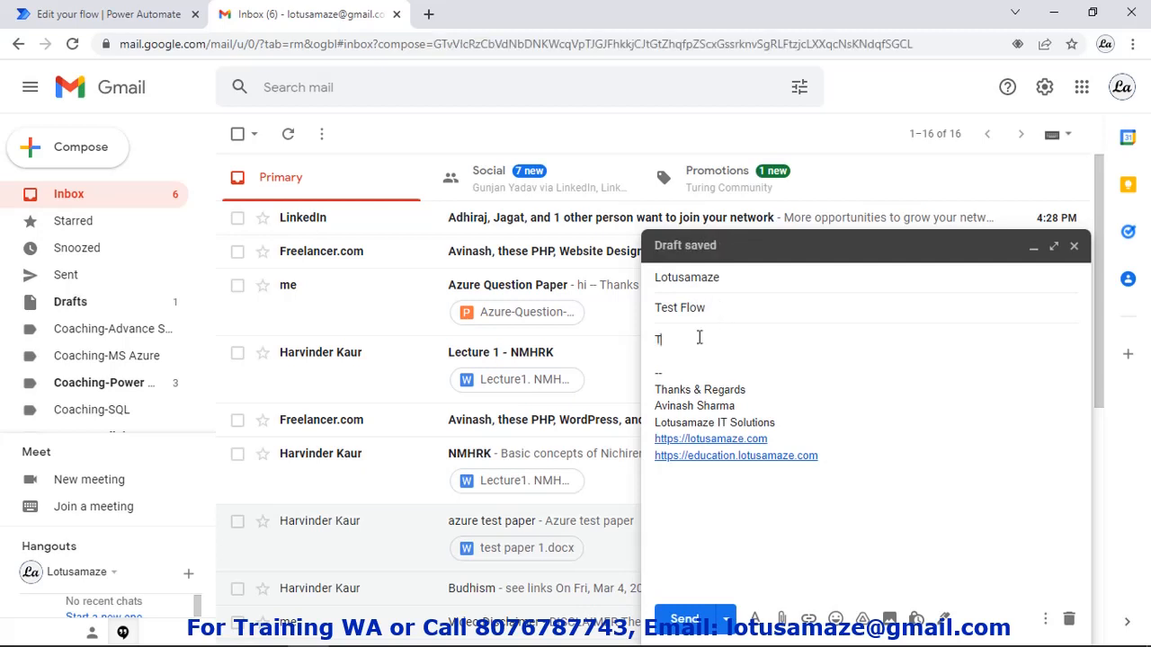
text(est Flow)
Attach BestUsageCSharpCollectionPageLogo.jpg from the Blogs folder to the Test Flow email and send it
click(781, 620)
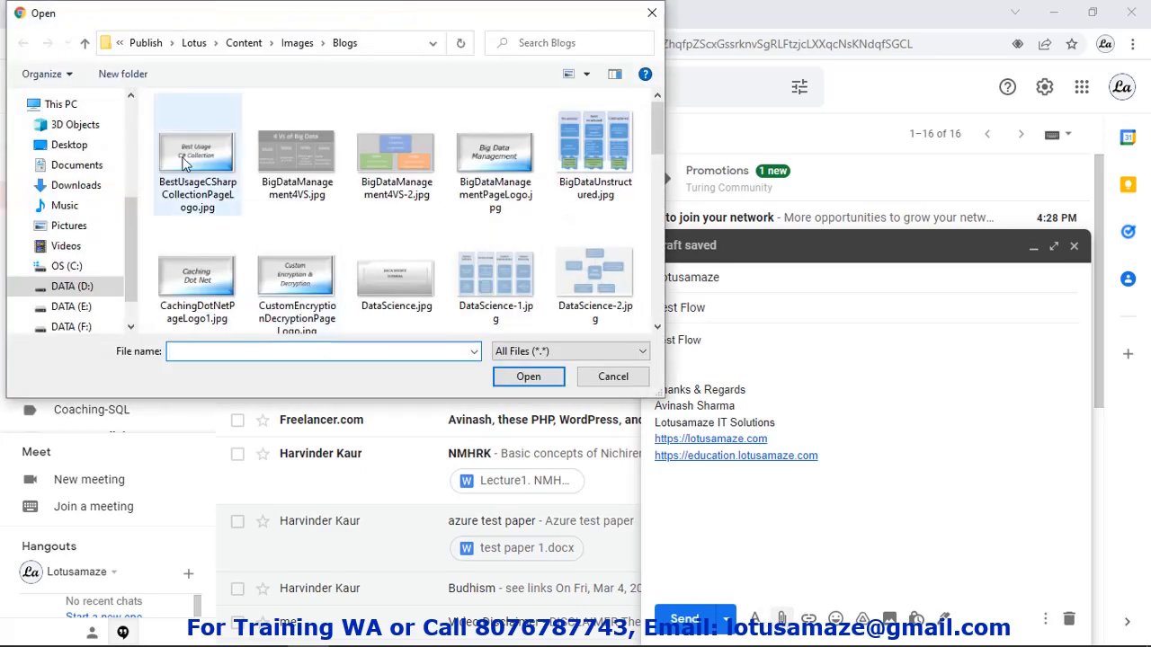
click(183, 160)
click(527, 379)
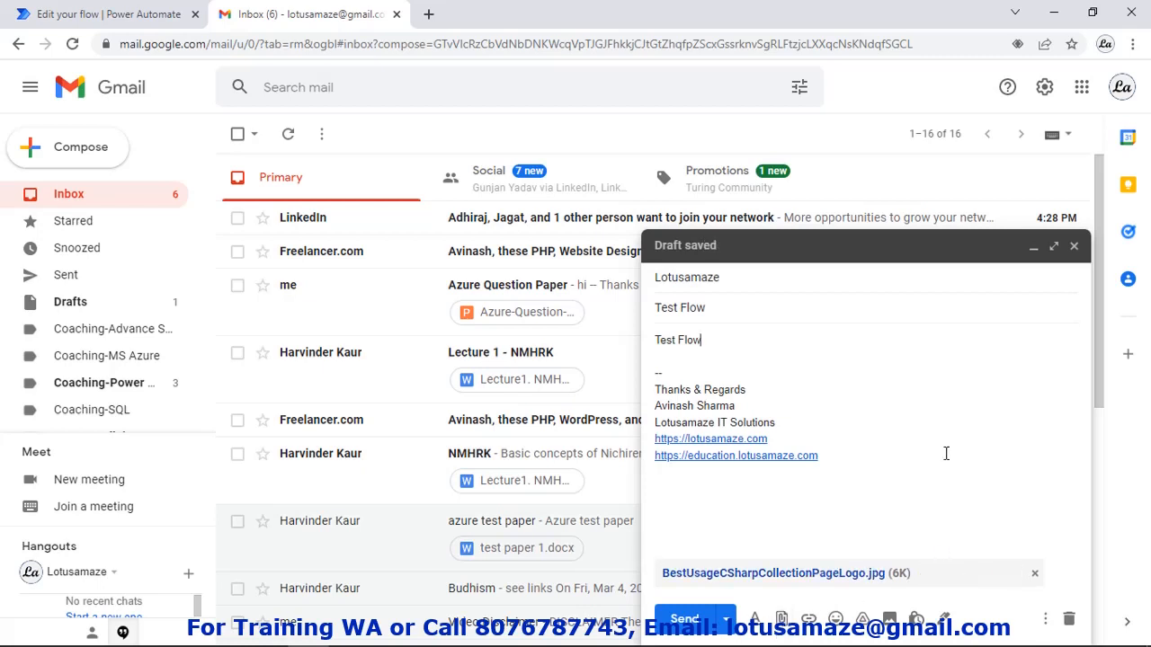
click(684, 620)
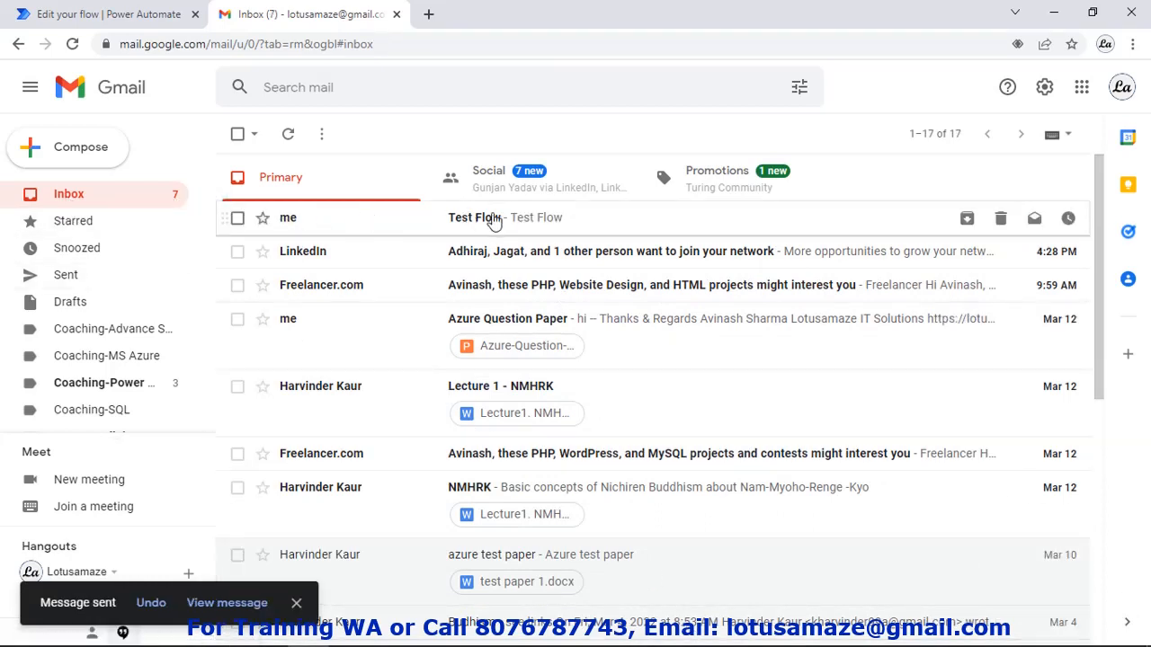
Open the received Test Flow email, and switch to Google Drive in Edge to check for the saved attachment
click(352, 222)
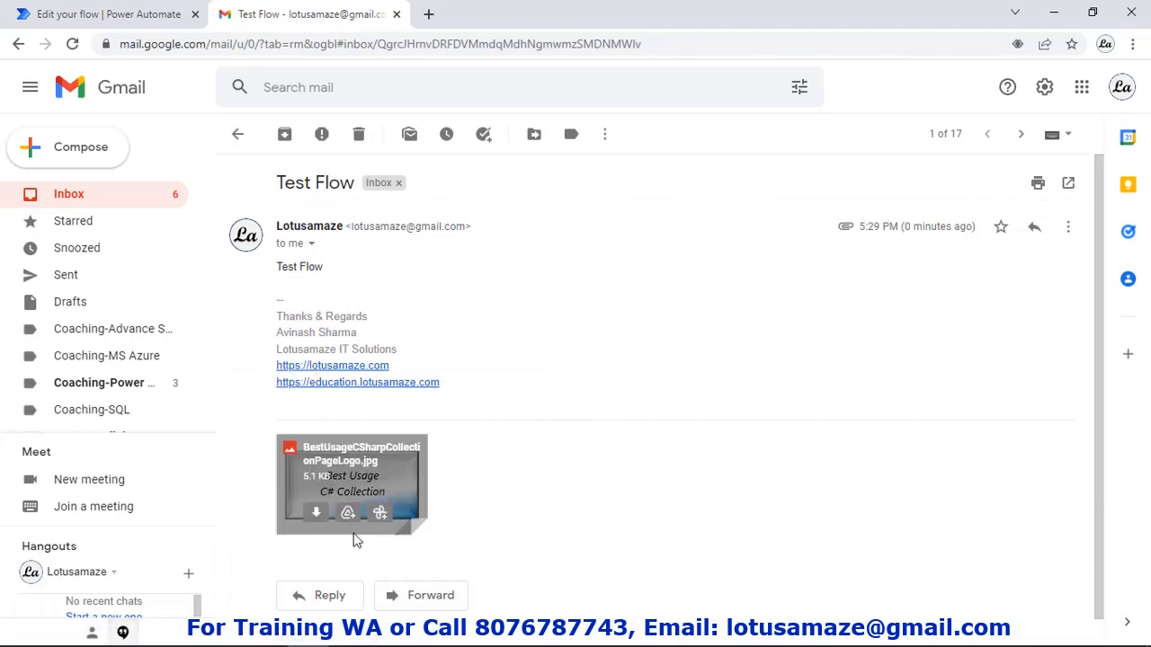
mouse_move(281, 636)
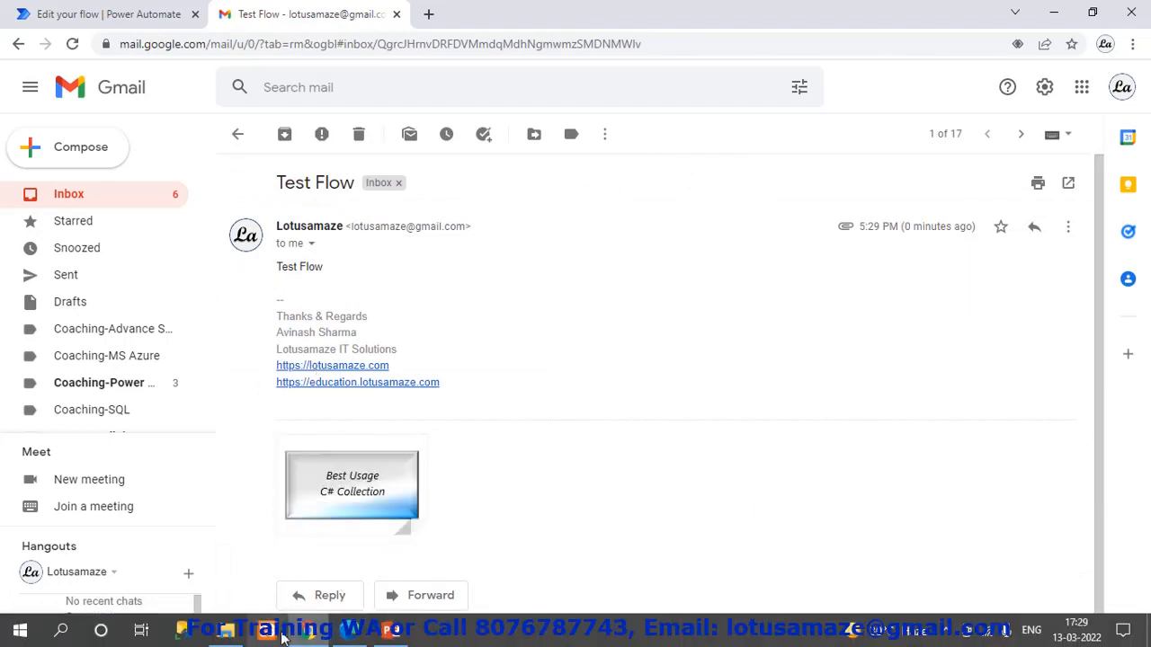
click(349, 631)
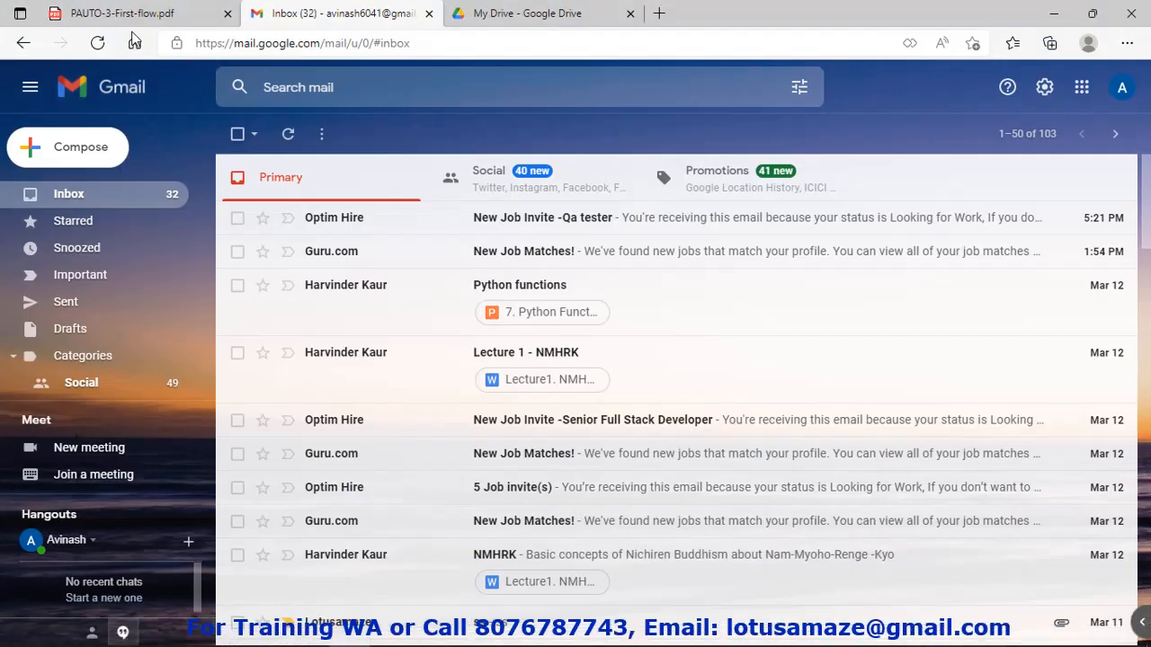
click(508, 13)
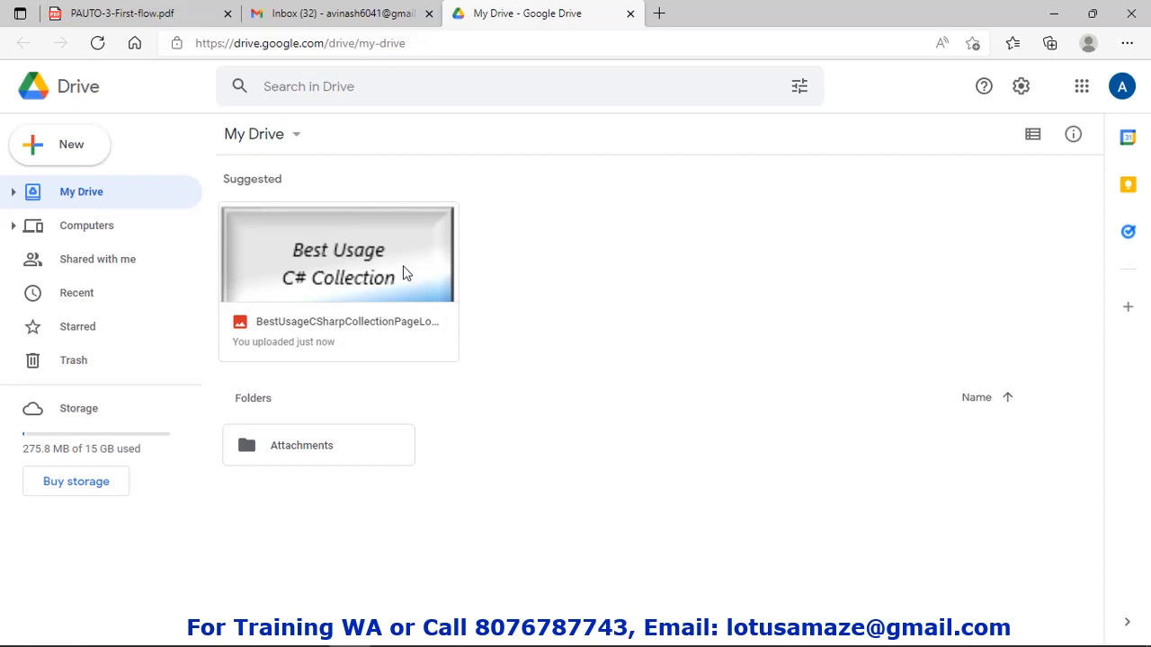
Return to Power Automate in Chrome and open the list of own cloud flows
click(309, 629)
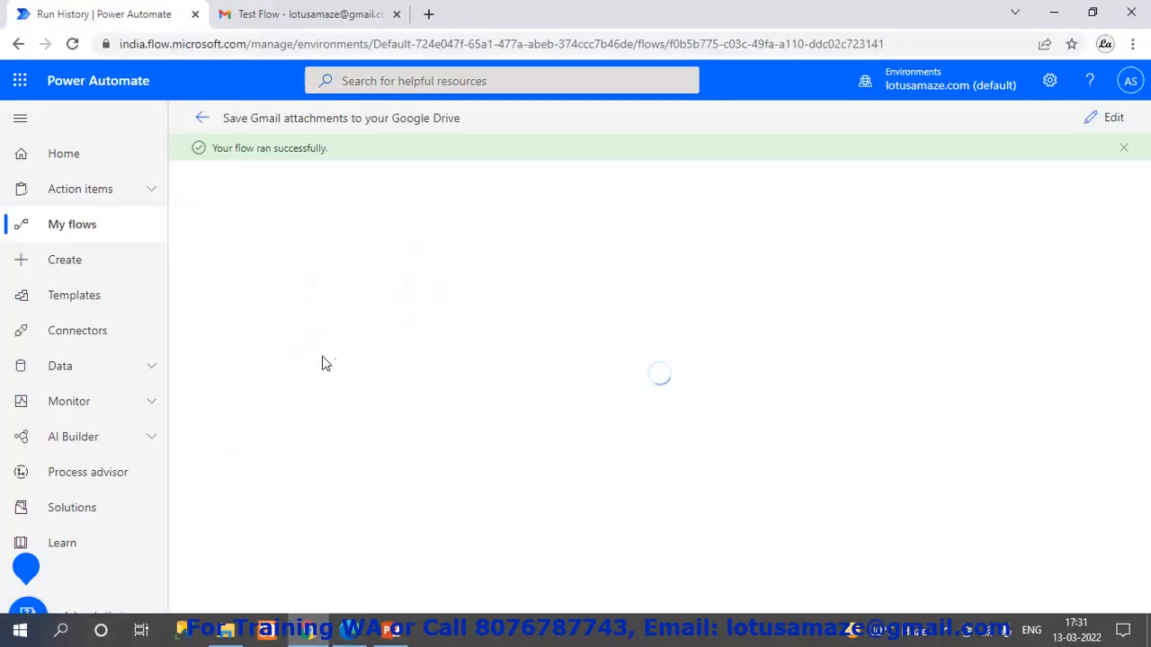
click(81, 226)
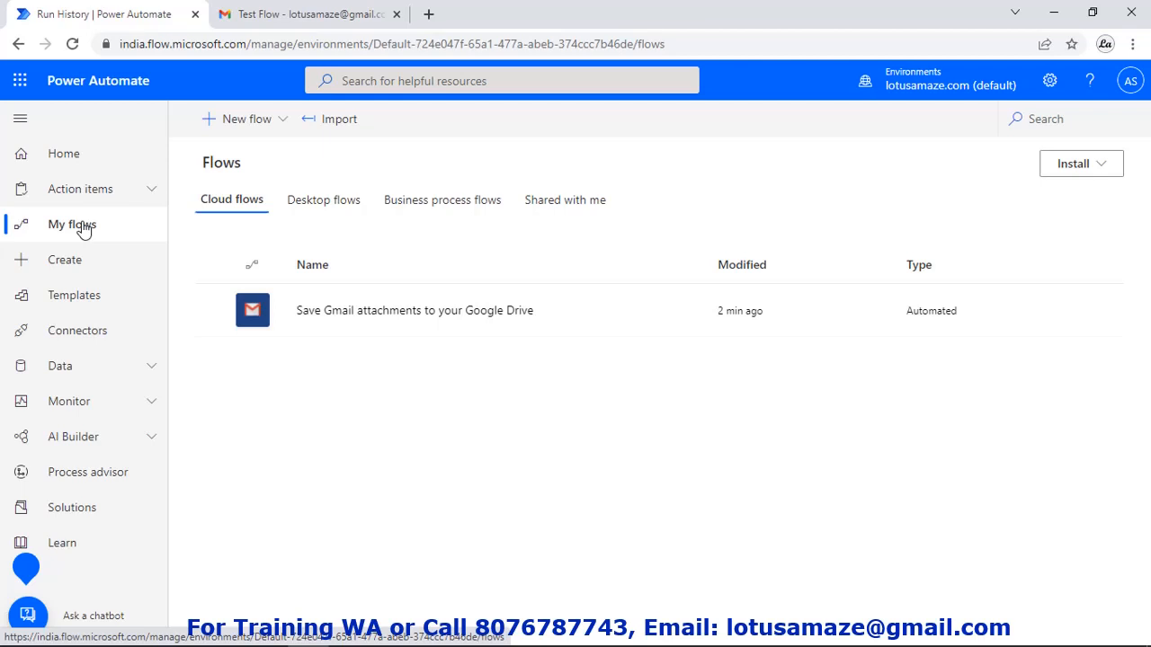
Open the run history of the "Save Gmail attachments to your Google Drive" flow
click(692, 317)
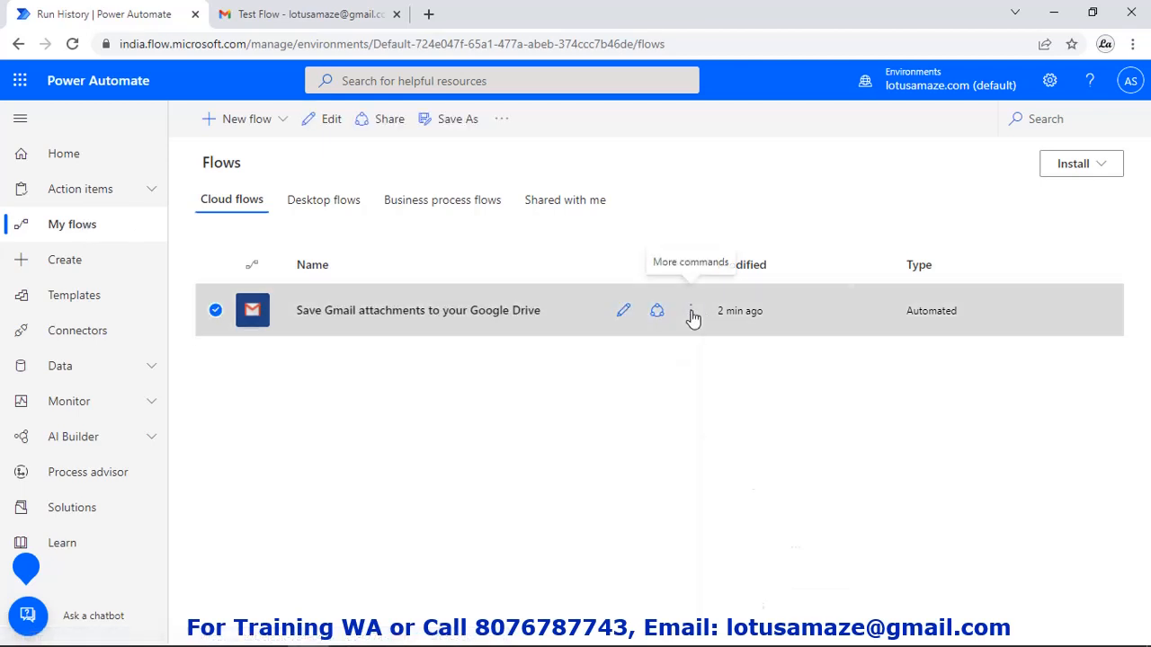
click(691, 313)
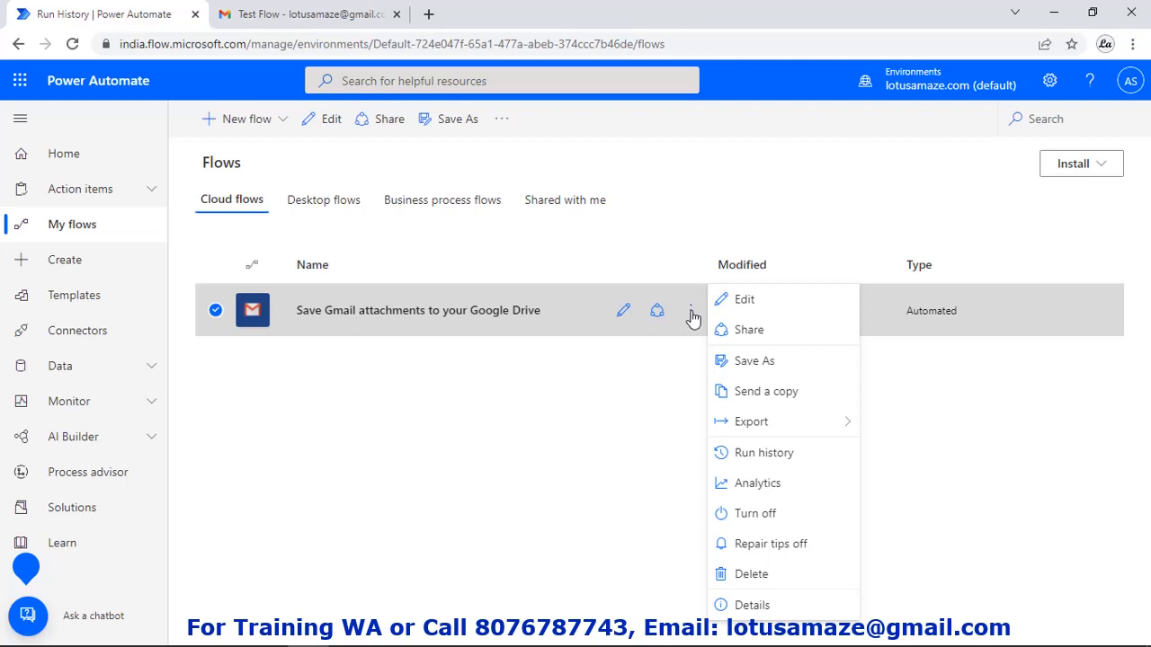
click(767, 457)
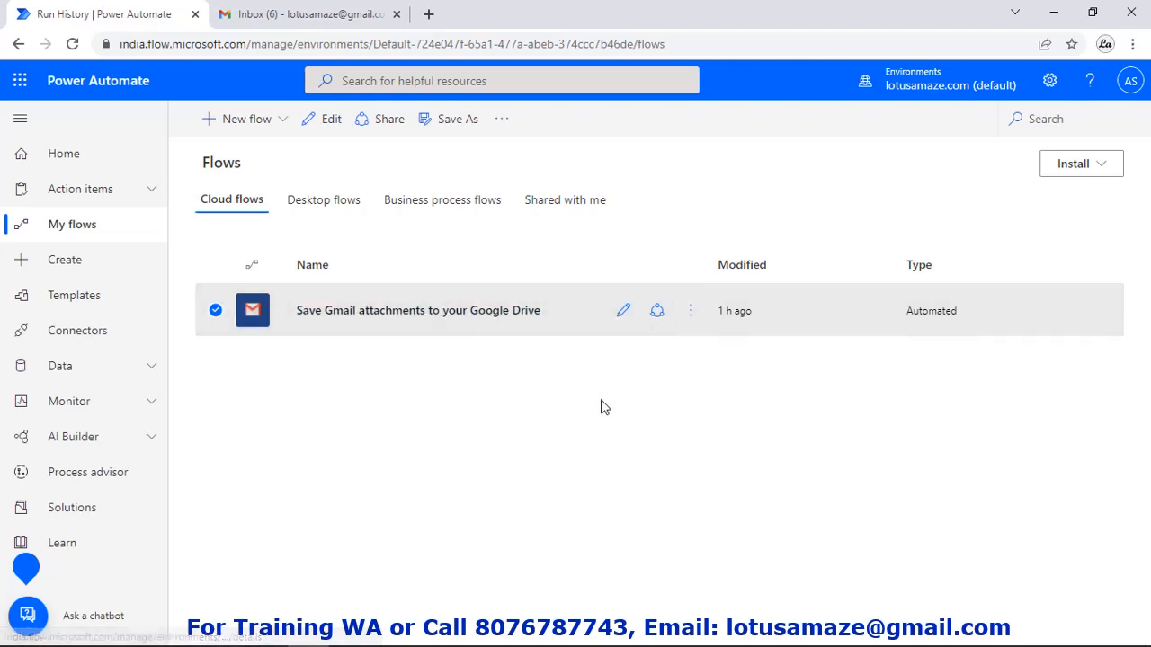
Turn off the "Save Gmail attachments to your Google Drive" flow
click(691, 311)
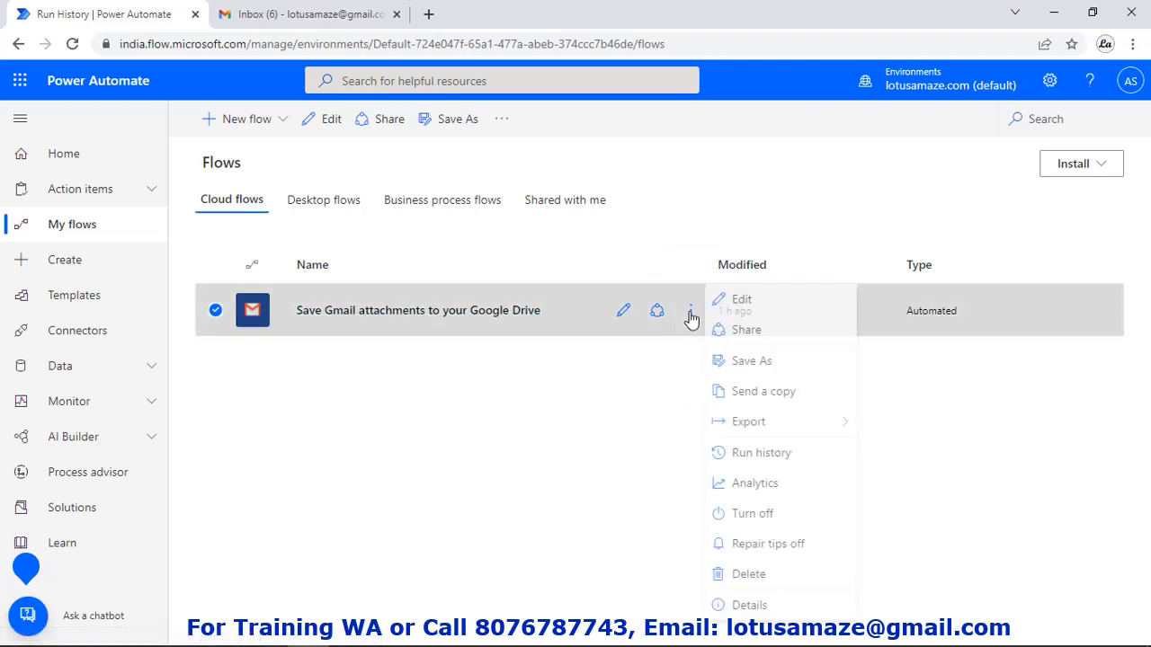
click(771, 516)
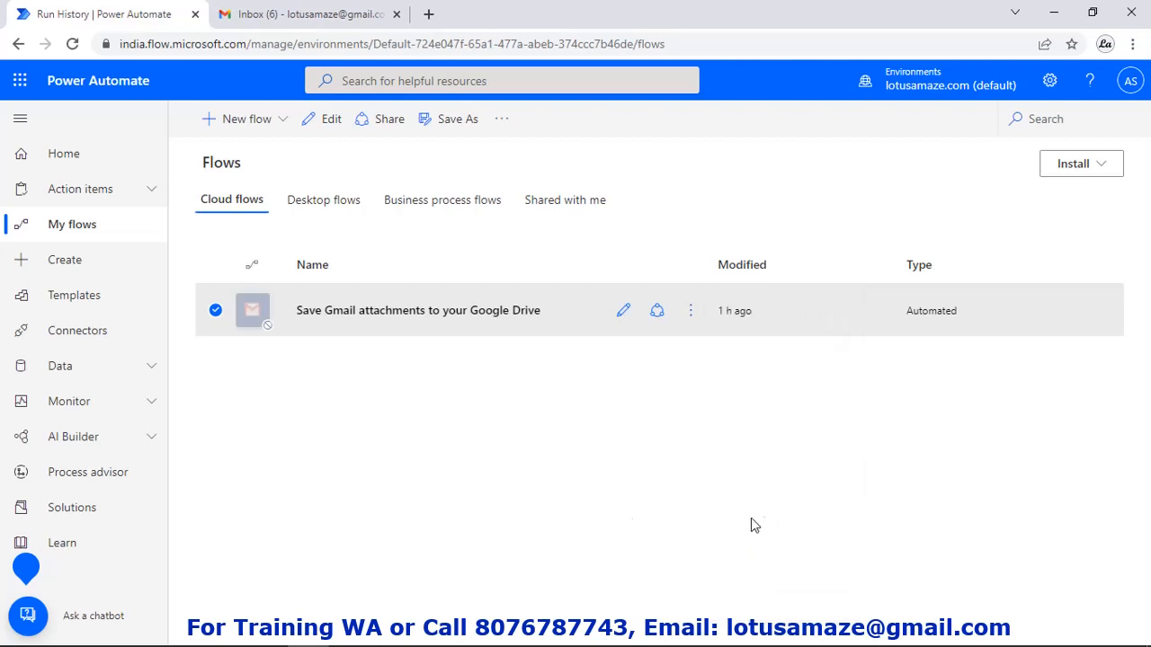
Start building an automated cloud flow from blank and name it "My First Flow"
click(82, 265)
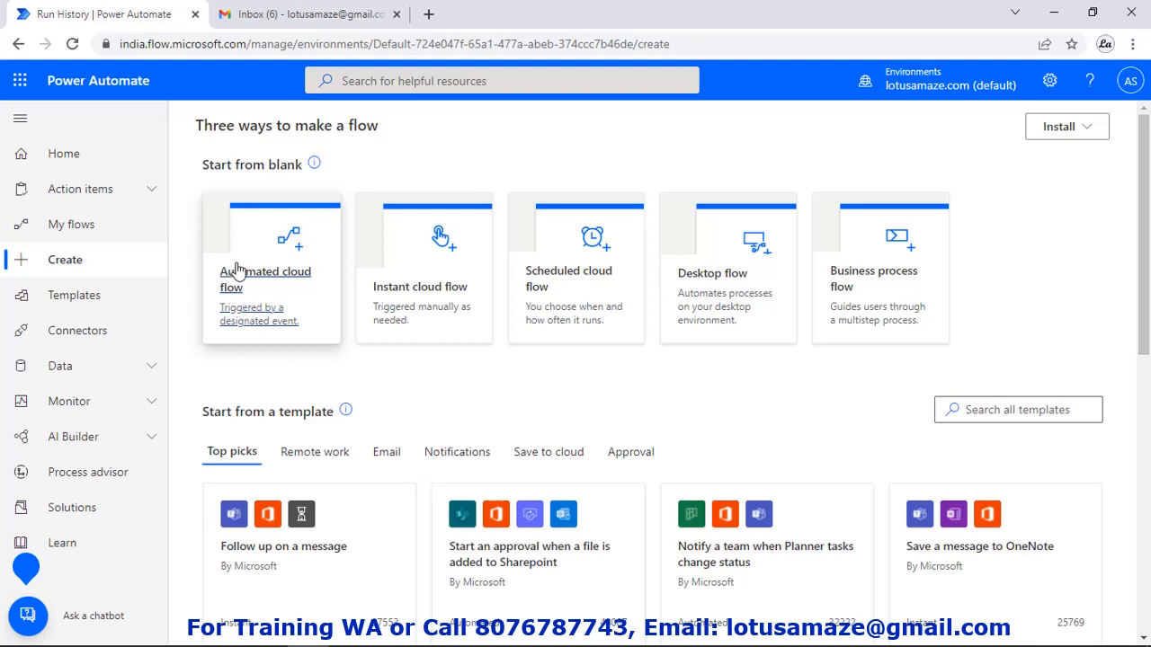
click(243, 276)
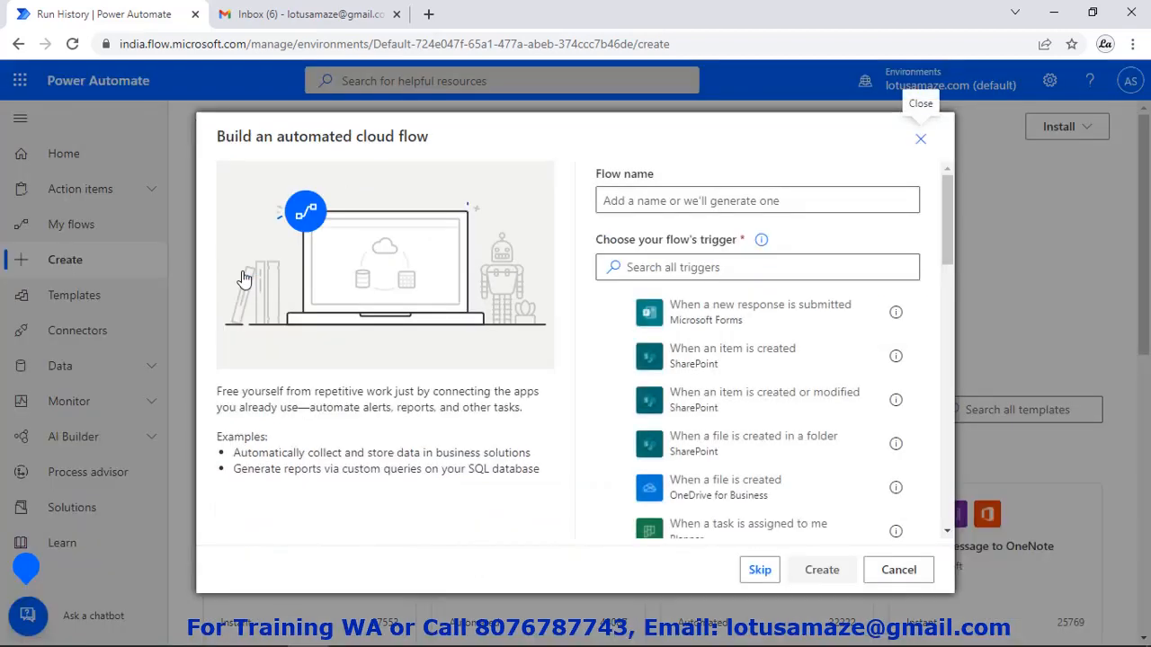
click(628, 200)
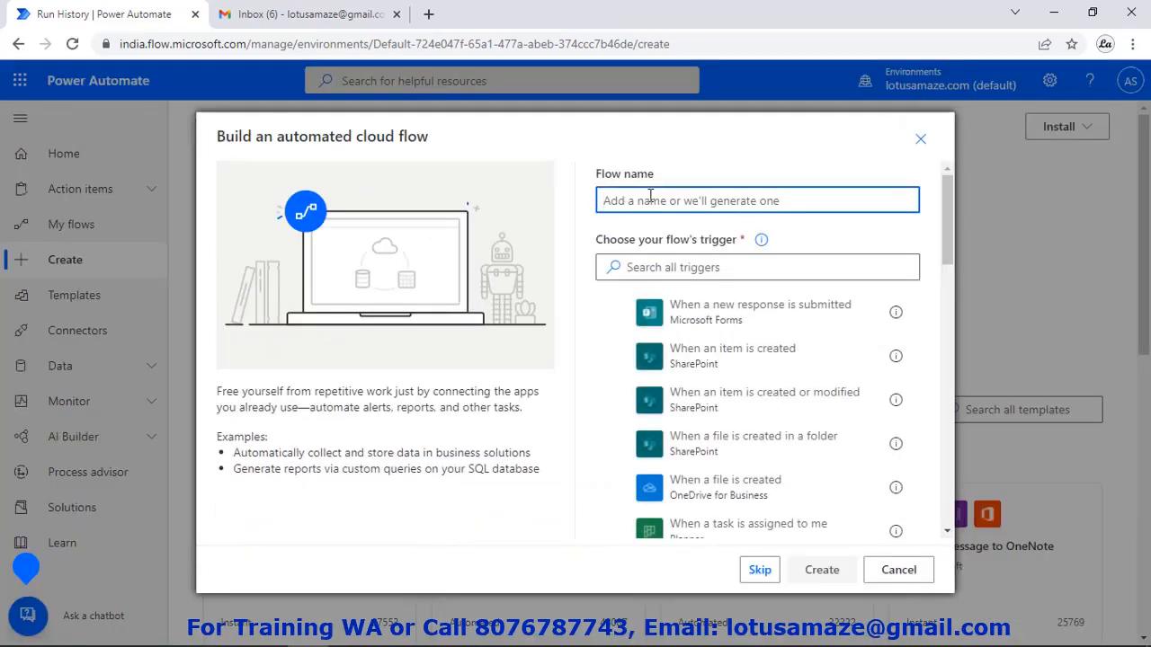
text(My Fir)
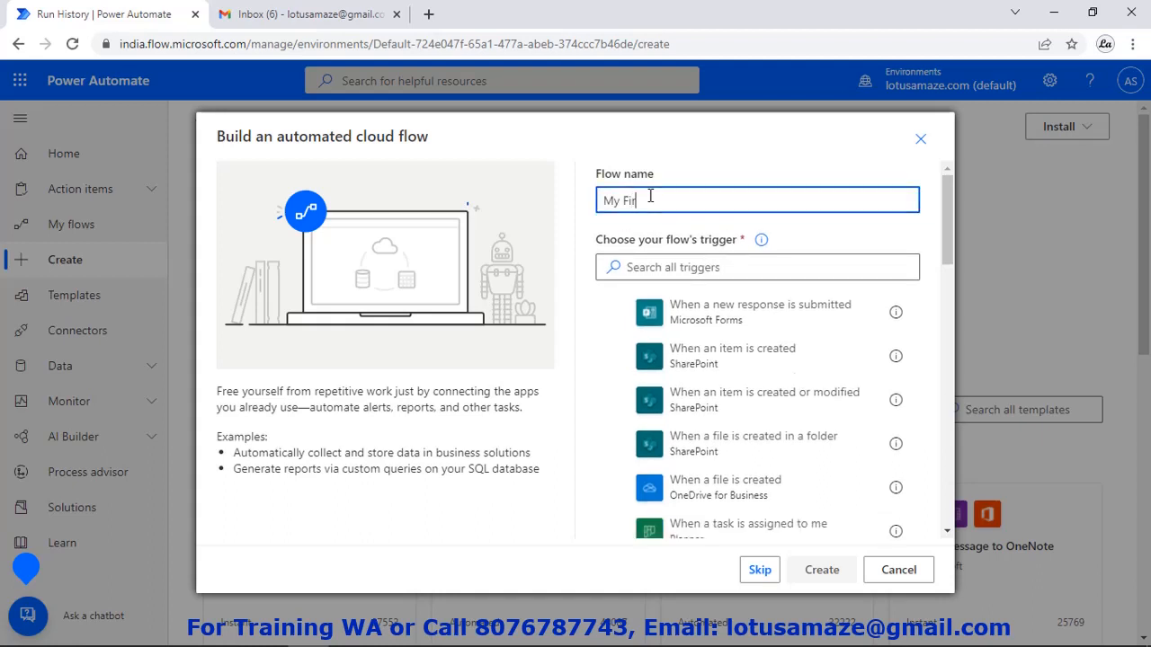
text(st Flow)
Search the triggers for "gmai", choose Gmail's "When a new email arrives", and create the flow
click(683, 265)
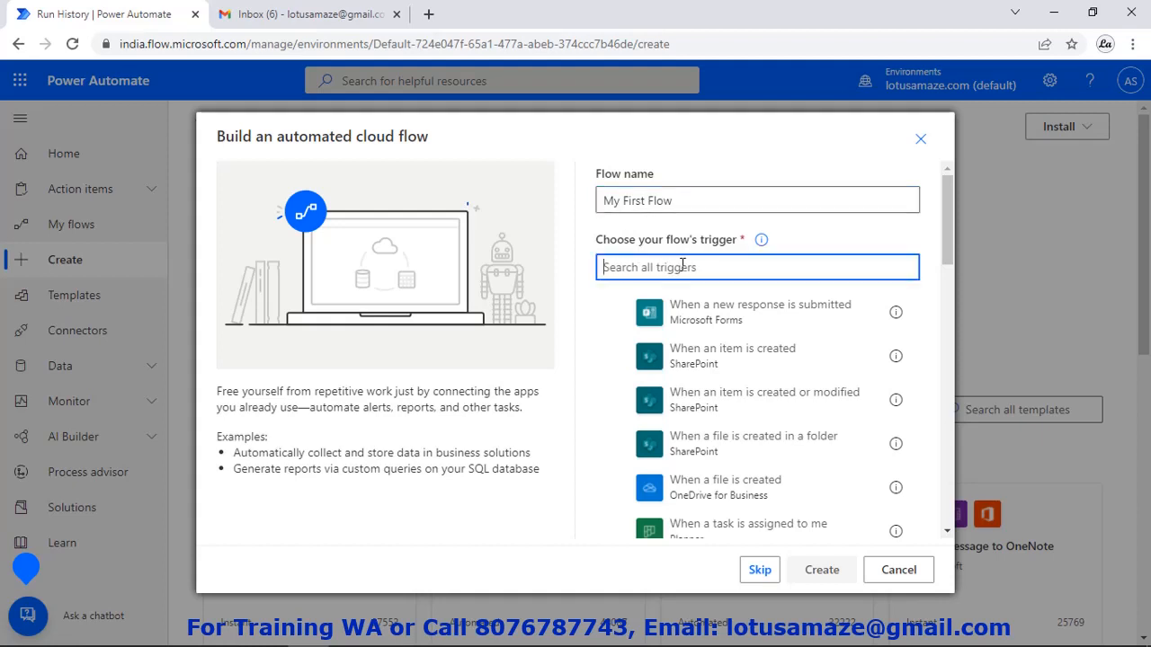
text(g)
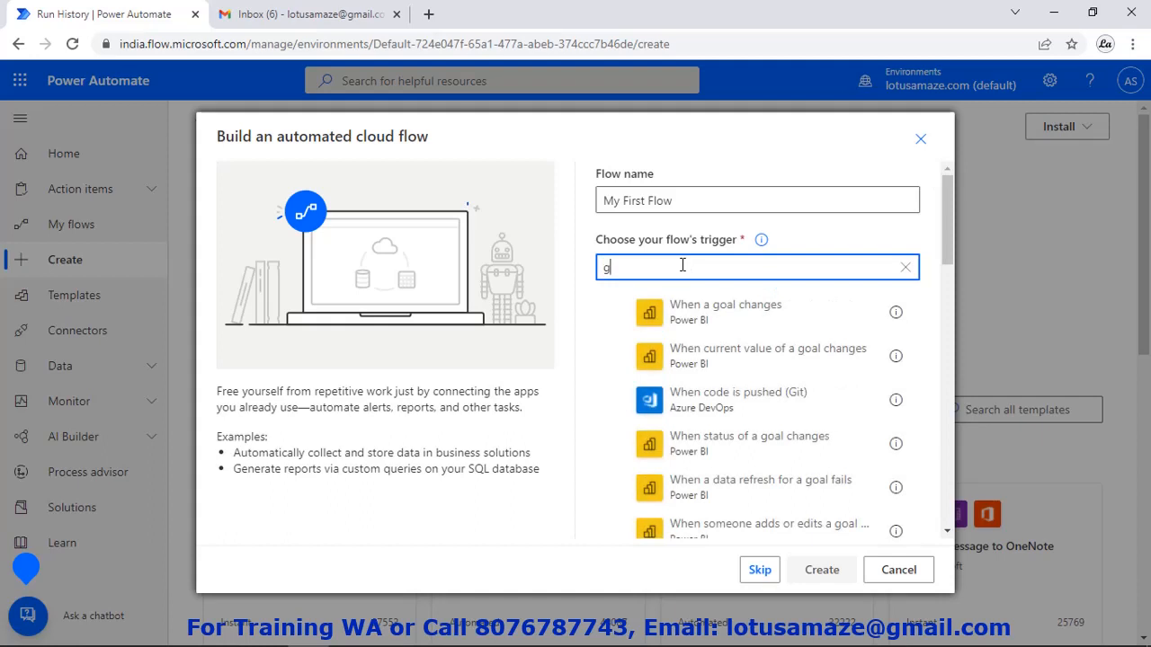
text(mai)
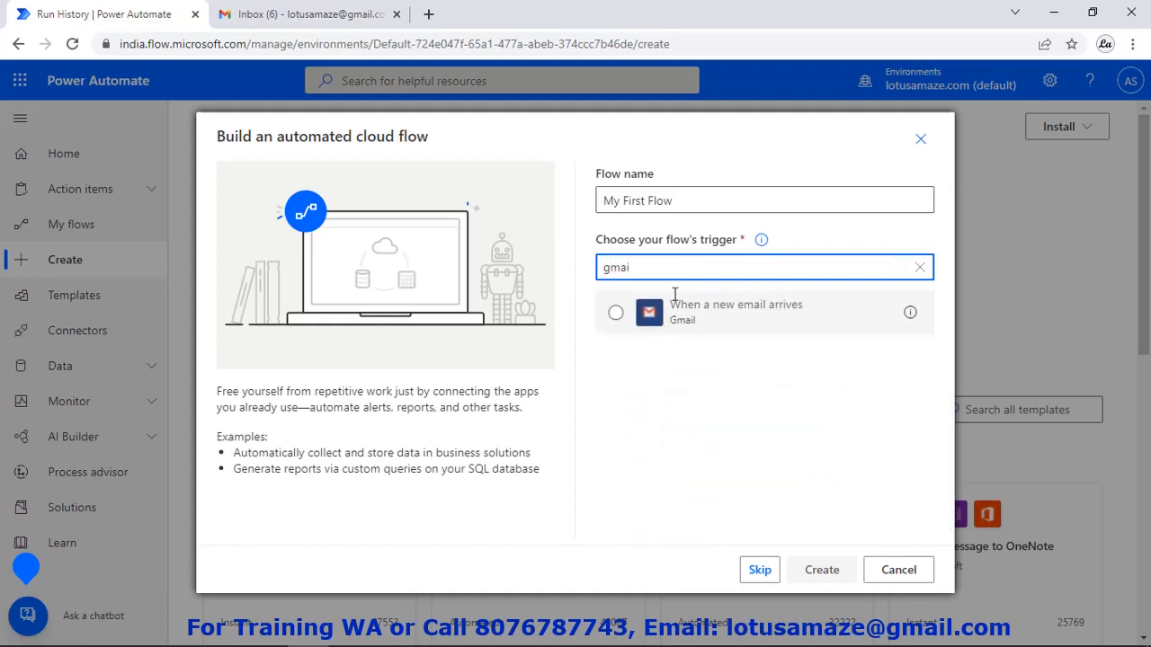
click(620, 315)
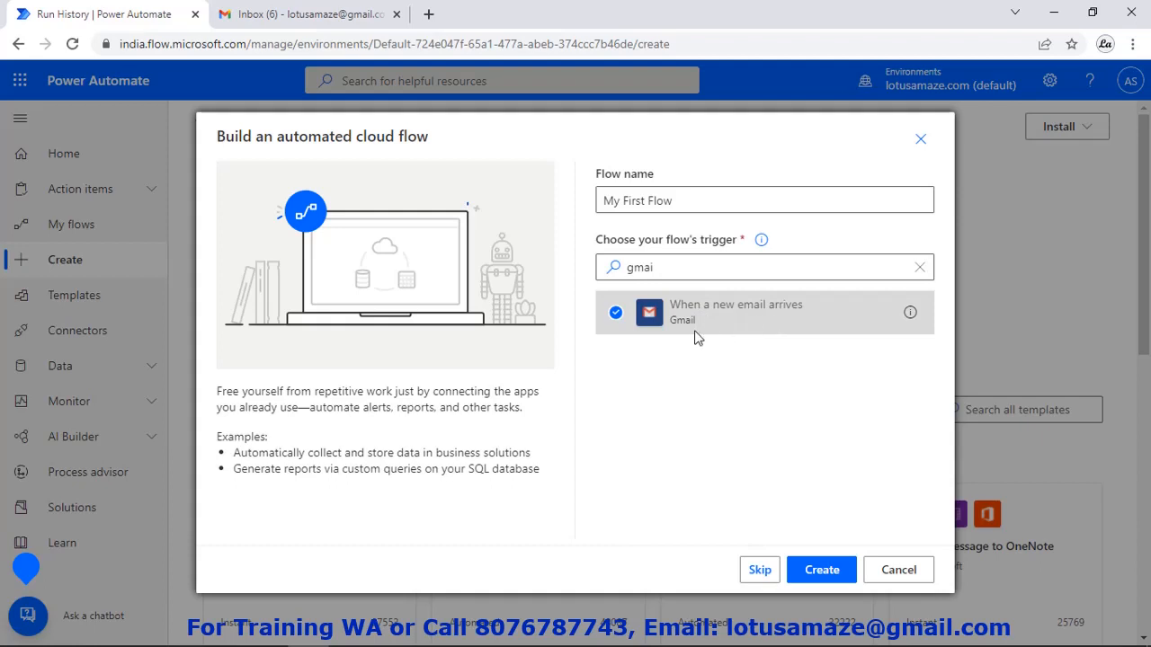
click(823, 570)
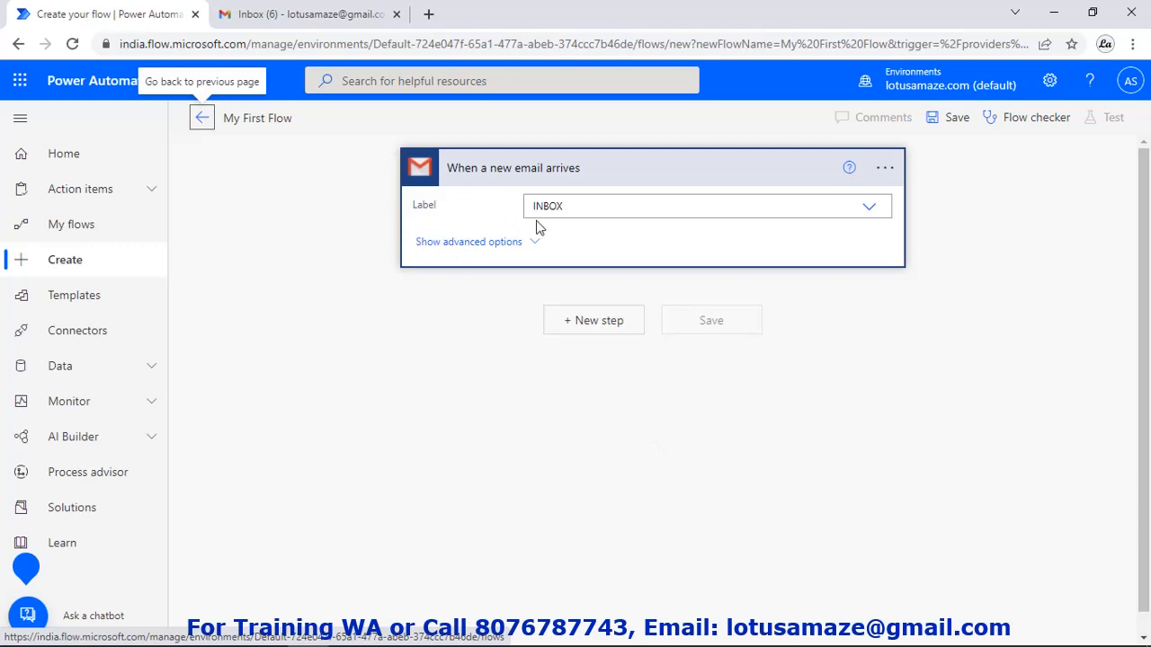
Set the label of the "When a new email arrives" trigger to Inbox
click(868, 212)
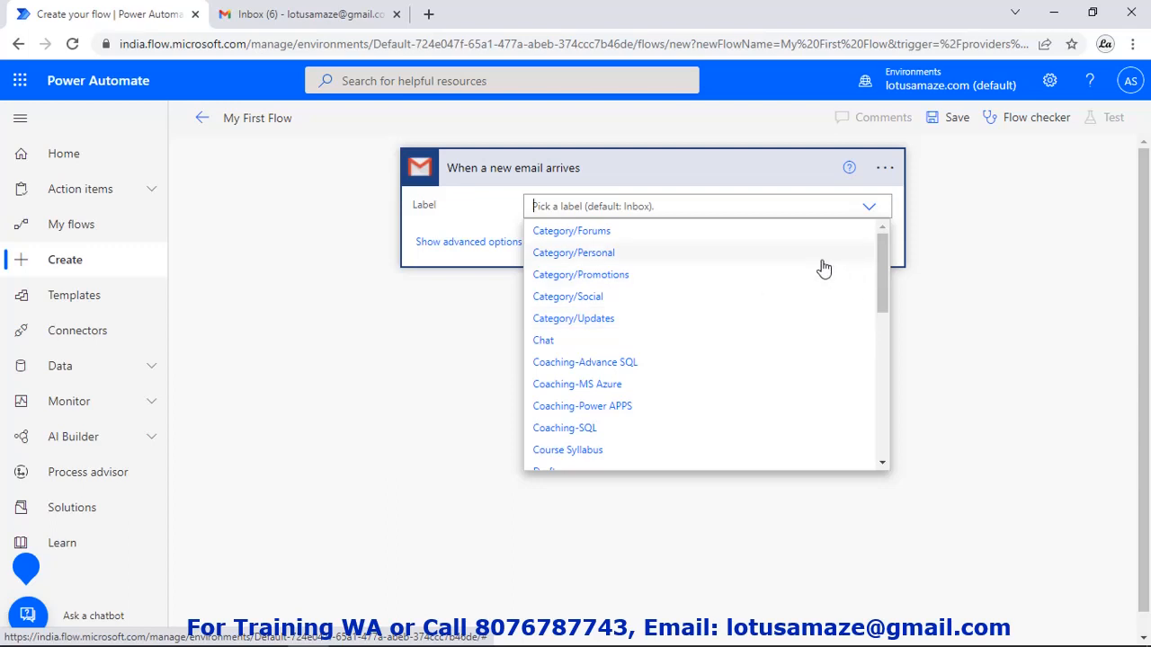
text(In)
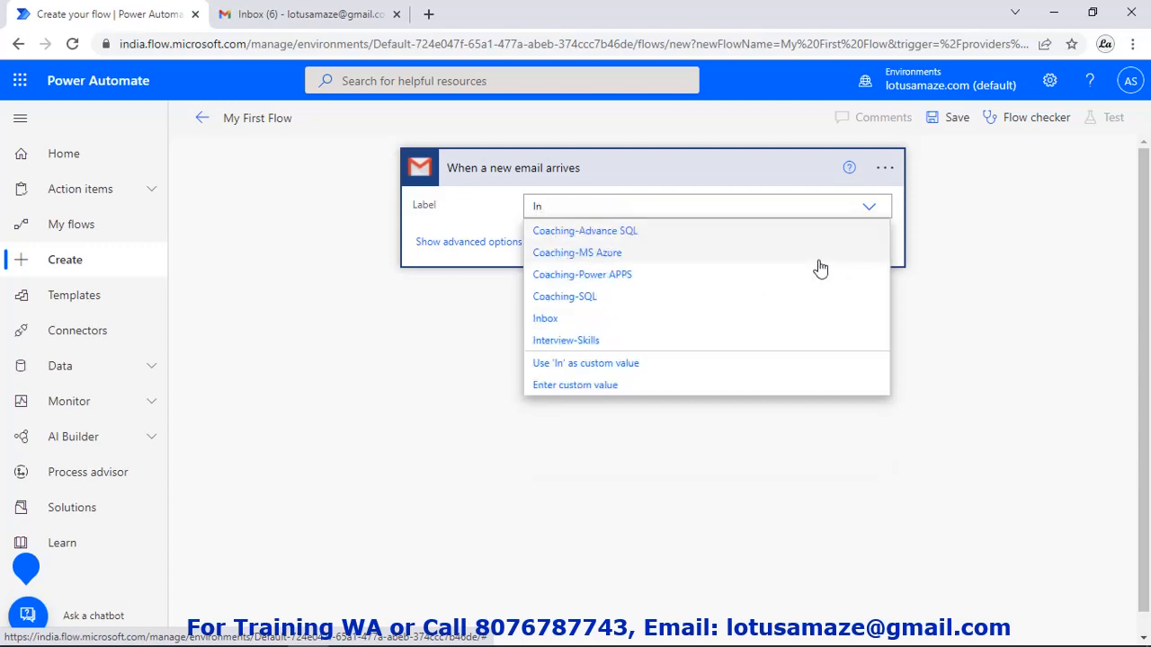
click(546, 320)
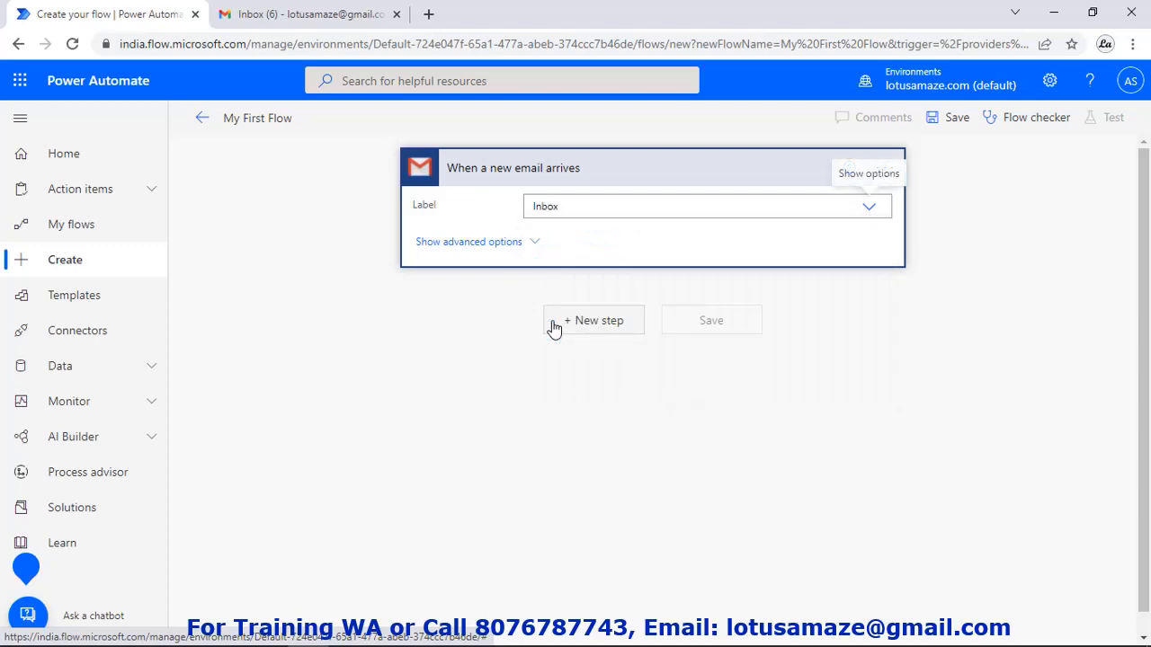
In the trigger's advanced options, set both Has Attachments and Include Attachments to Yes, and collapse the options again
click(456, 242)
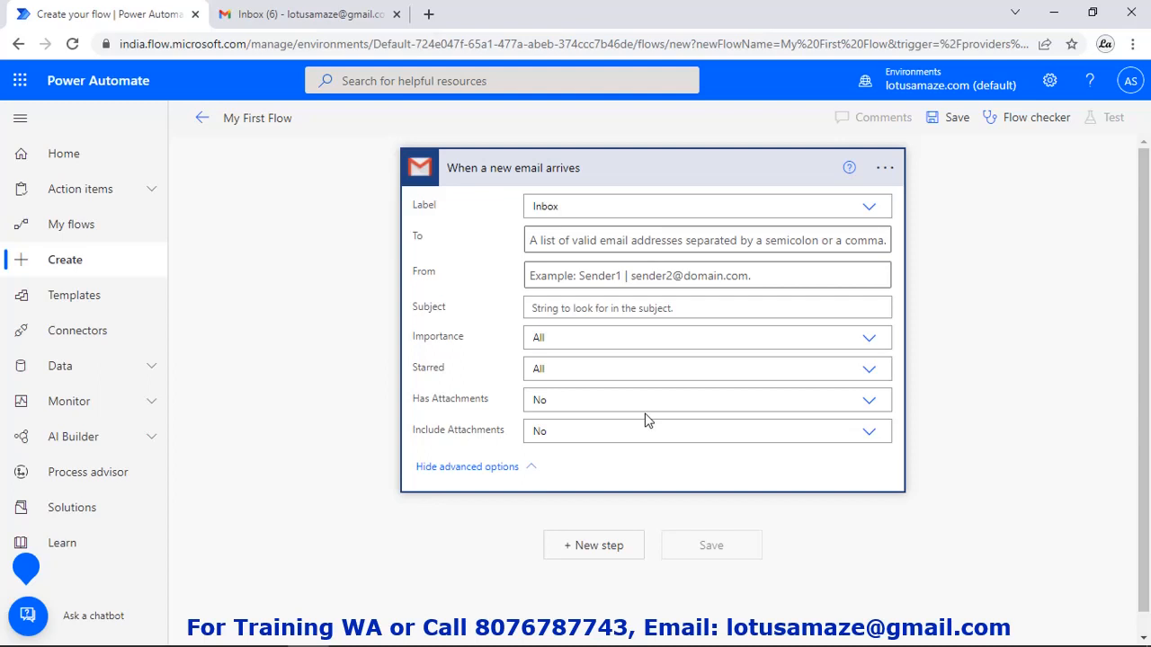
click(867, 402)
click(540, 438)
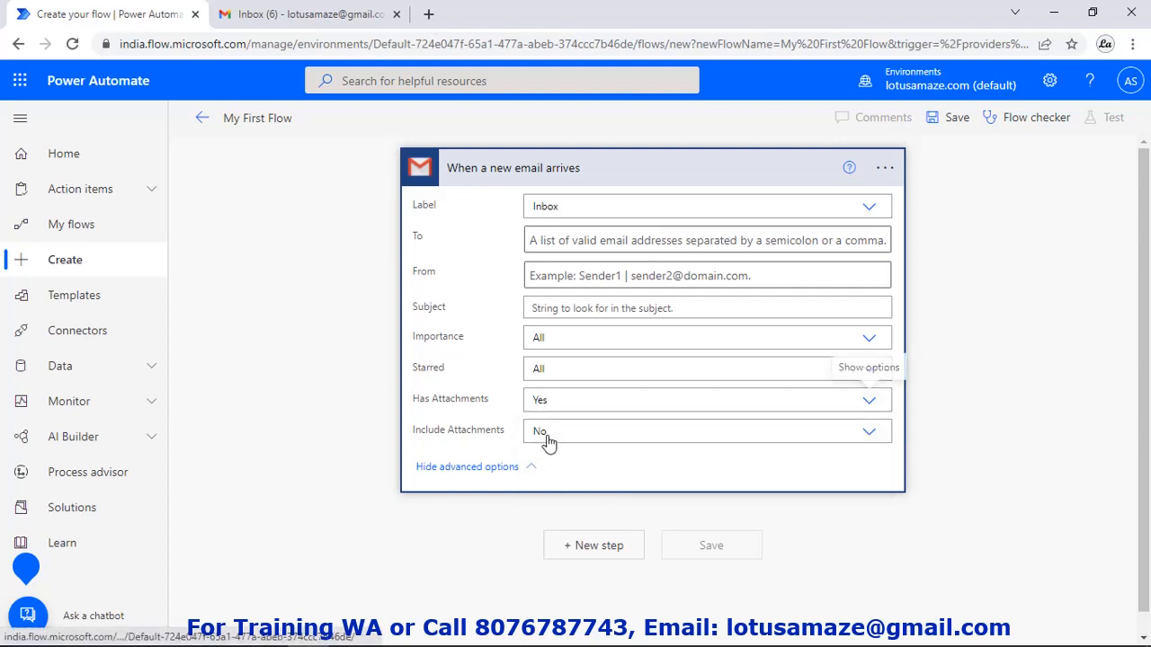
click(874, 444)
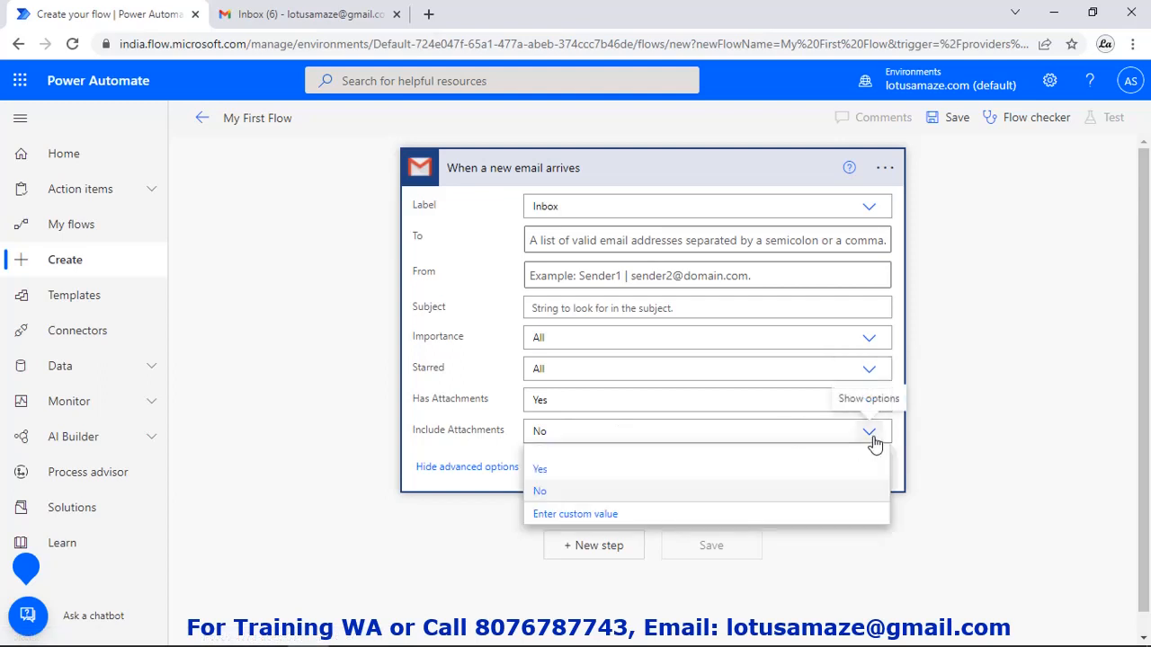
click(535, 478)
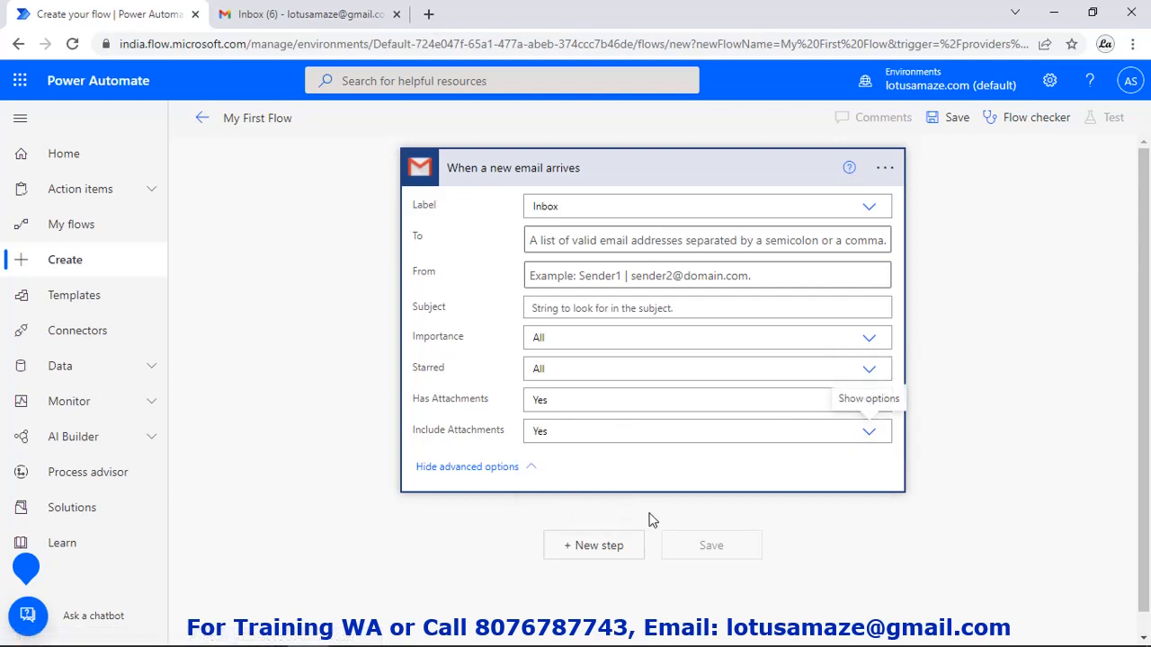
click(492, 467)
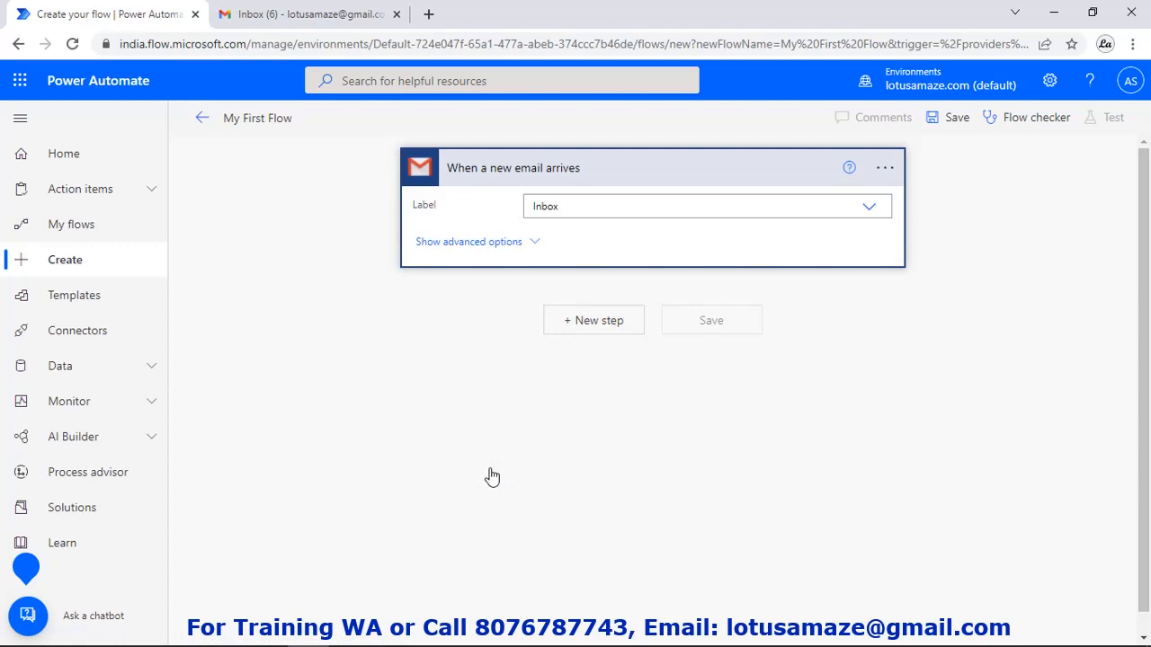
Add a new step after the trigger using the Google Drive "Create file" action
click(593, 323)
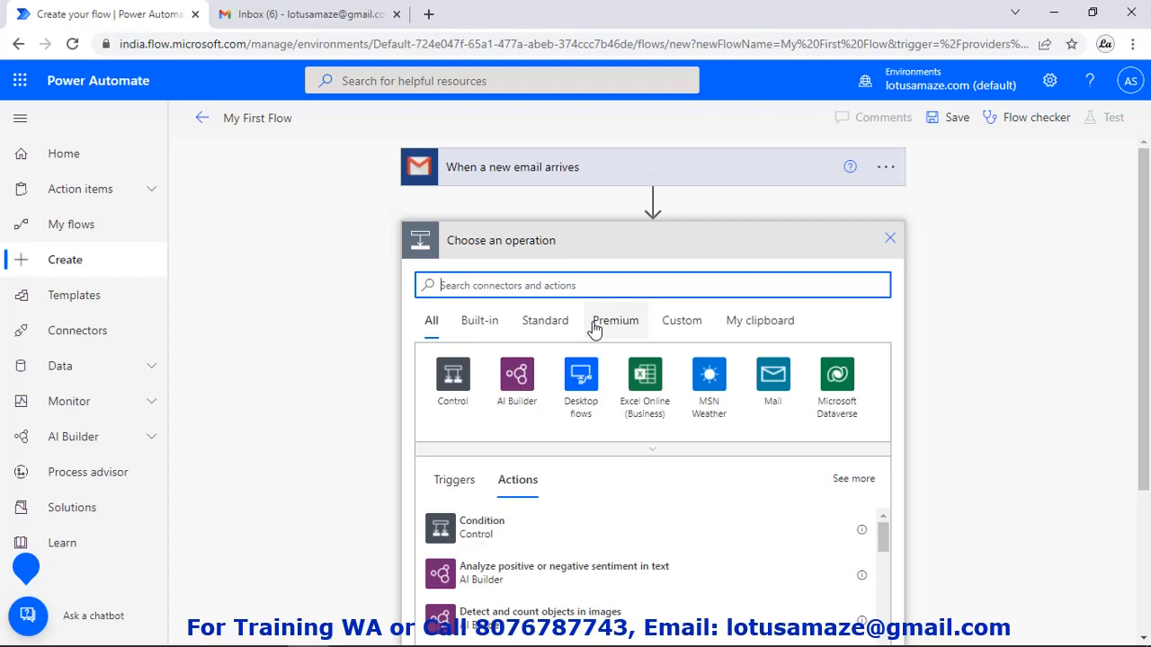
text(goog)
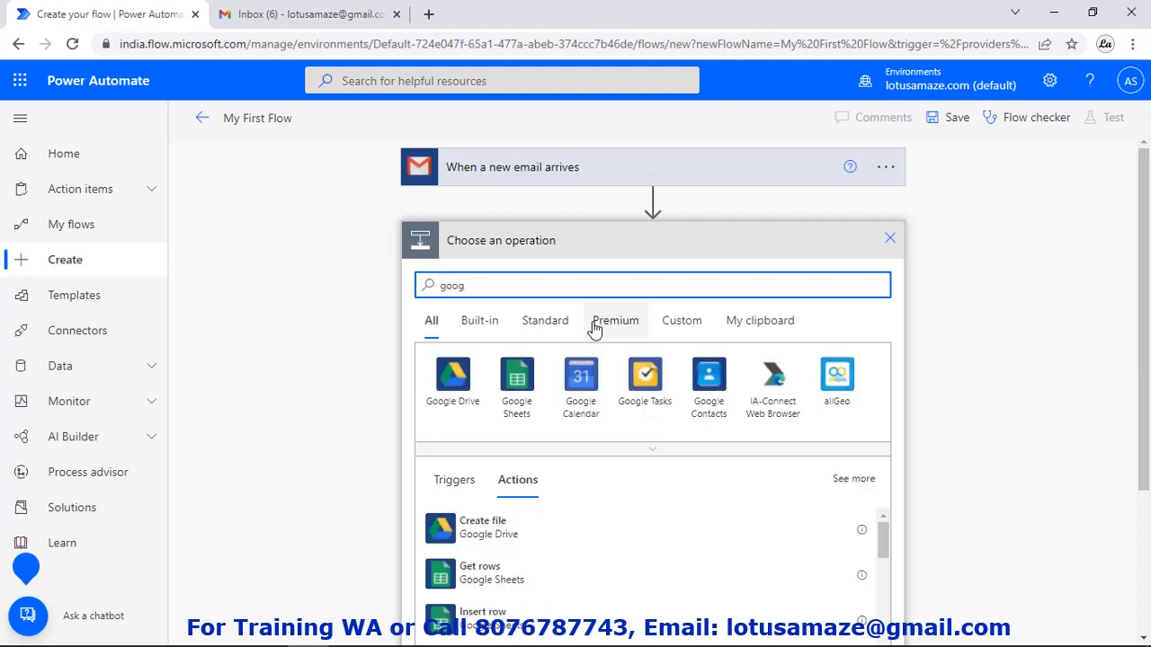
click(456, 396)
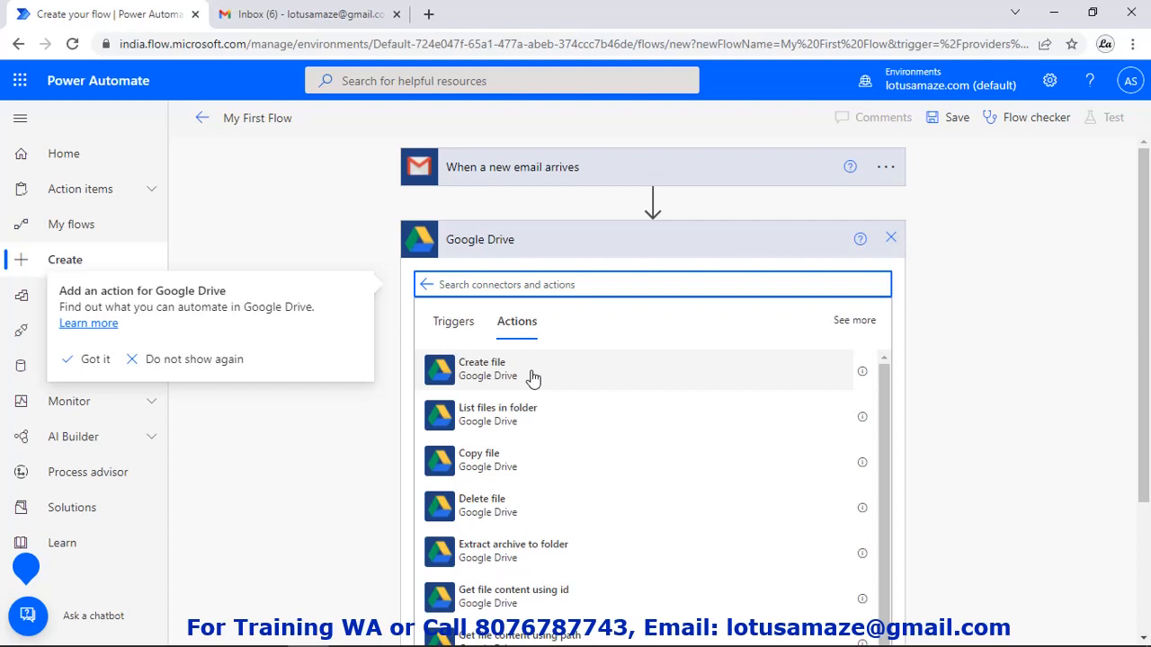
click(458, 385)
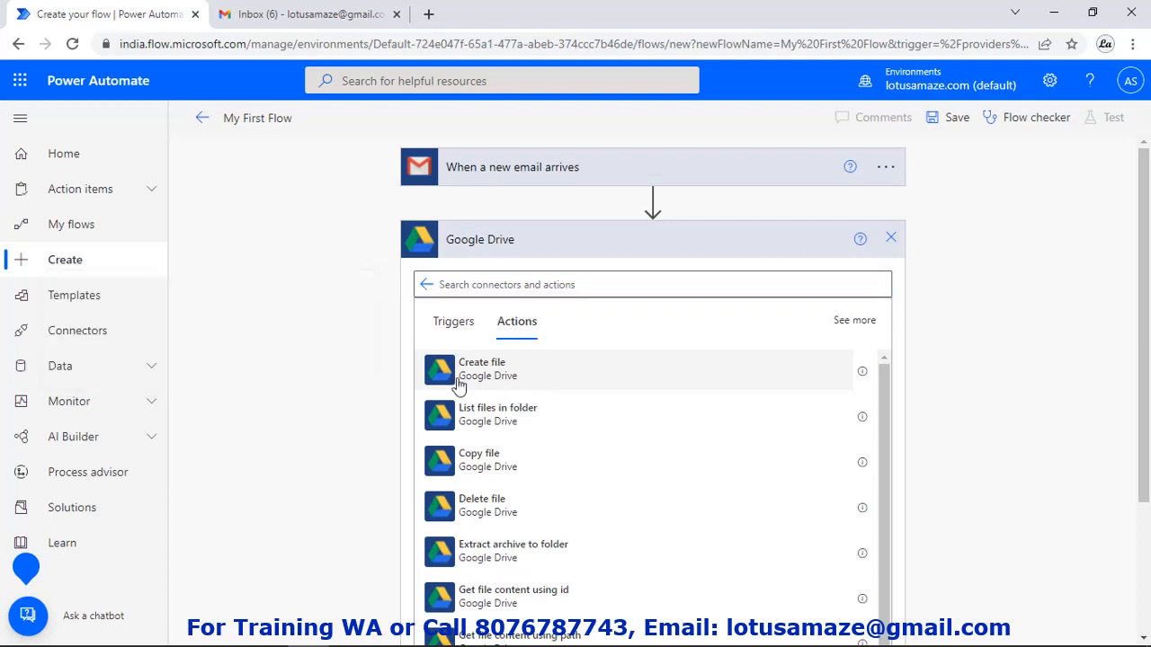
click(458, 385)
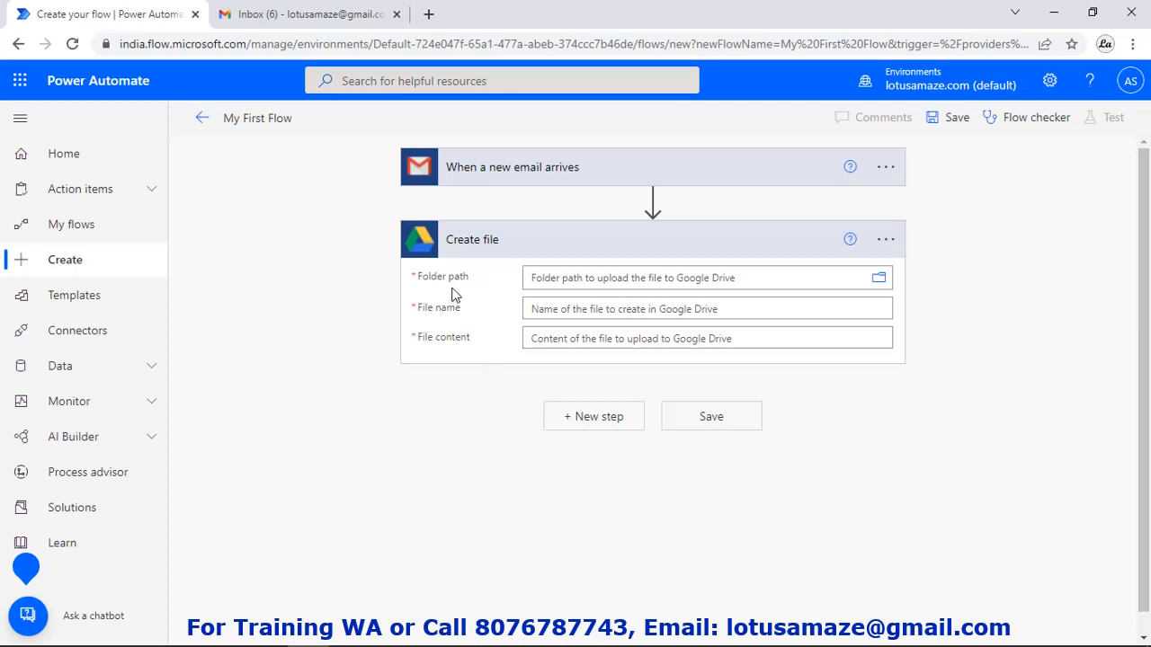
Set the folder path of the Create file action to the /Attachments folder in Google Drive
click(877, 278)
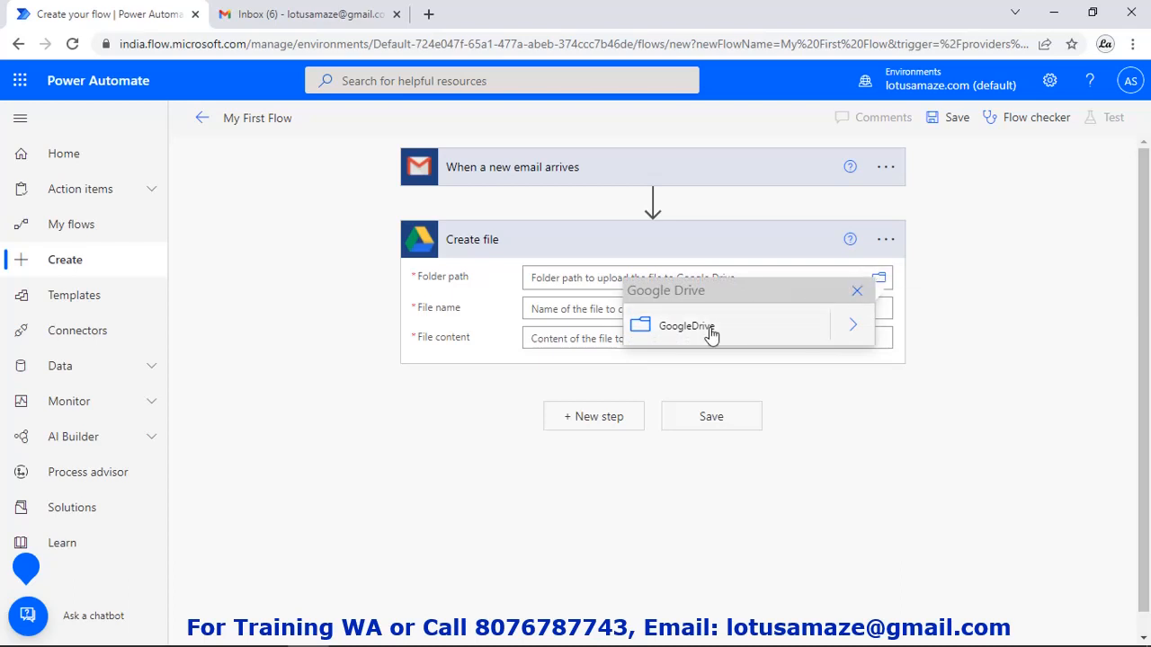
click(841, 331)
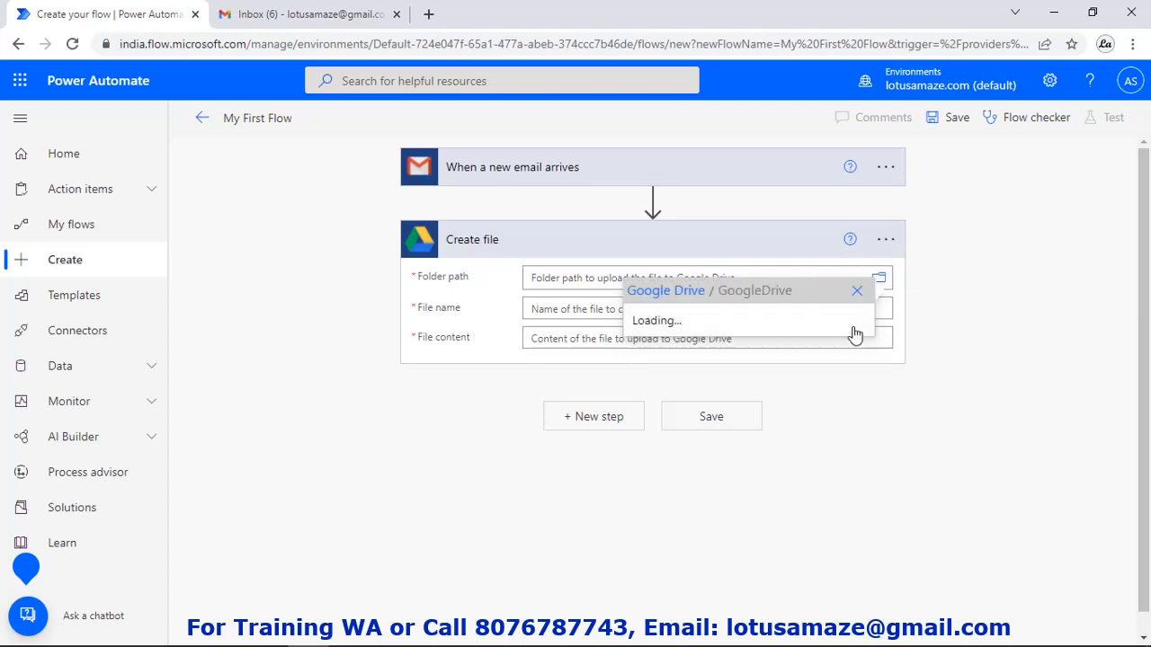
click(708, 331)
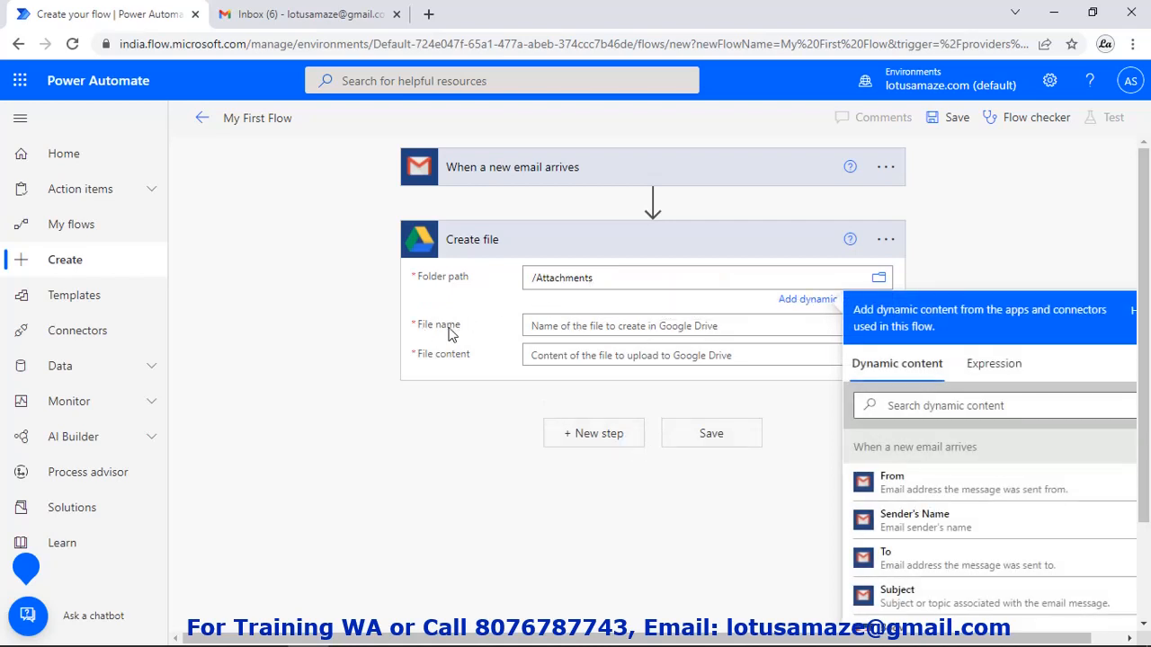
Set the file name of the Create file action to the dynamic content "Attachments Name"
click(612, 326)
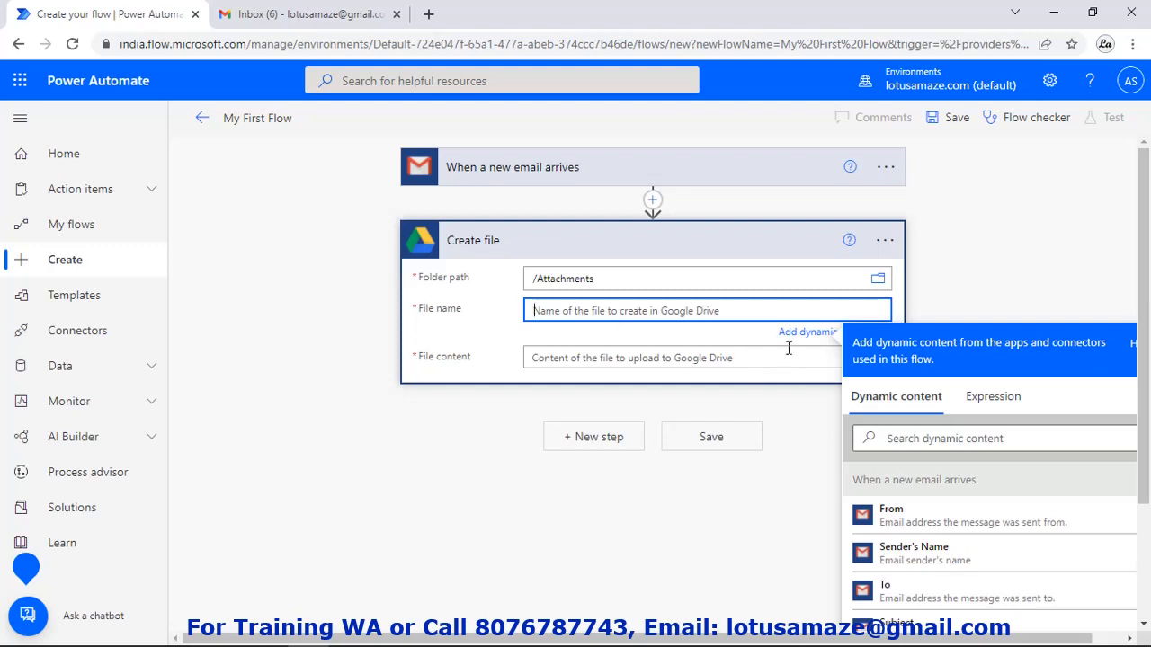
scroll(935, 567, down, 5)
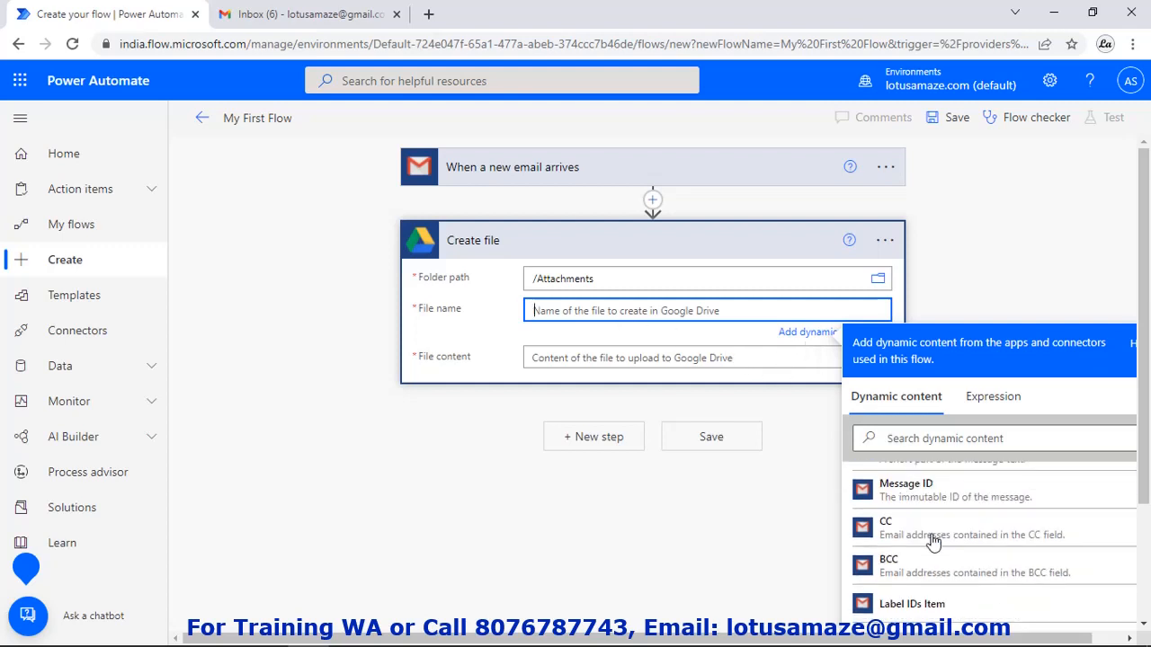
scroll(933, 534, down, 2)
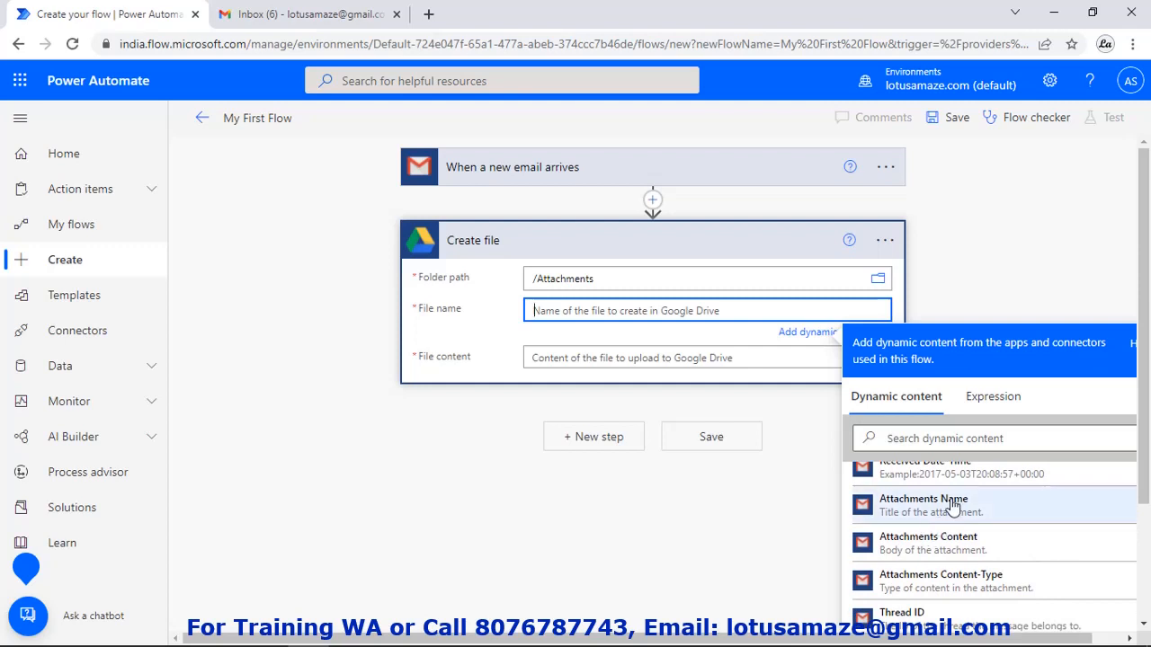
click(953, 509)
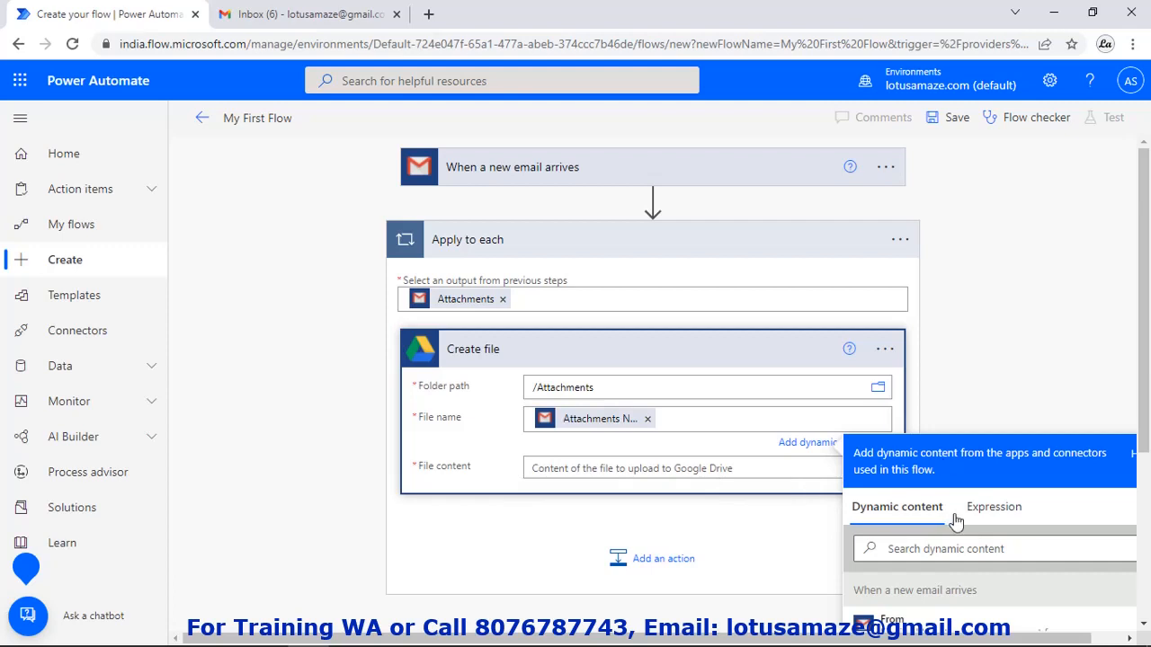
Set the file content of the Create file action to the dynamic content "Attachments Content"
click(678, 469)
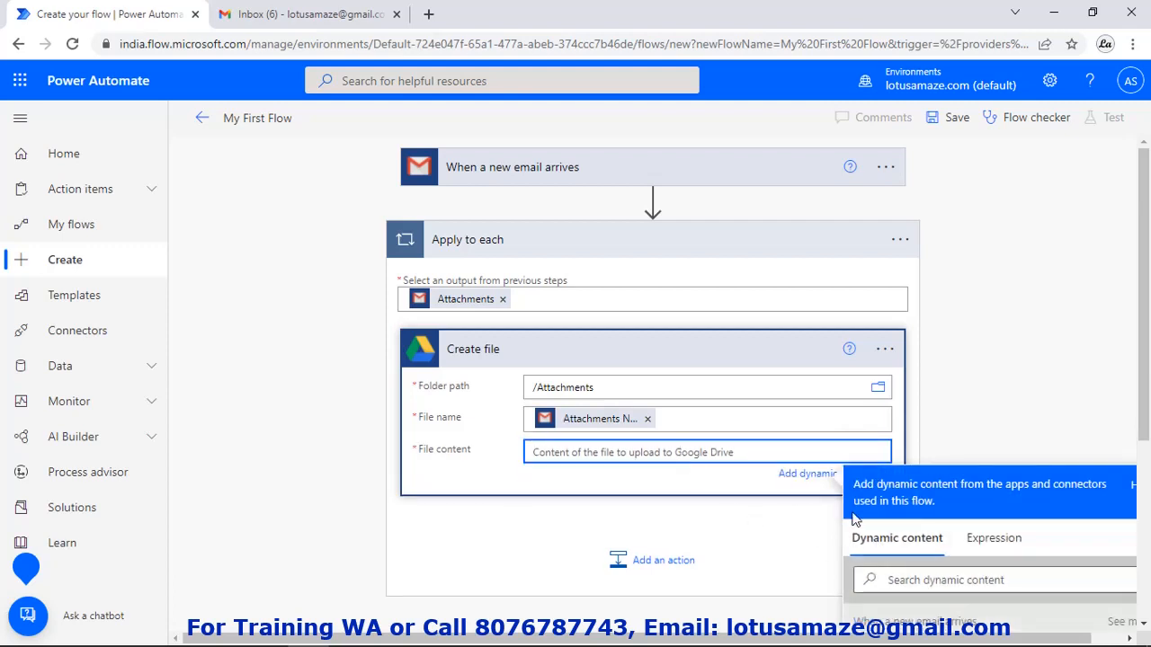
scroll(917, 580, down, 1)
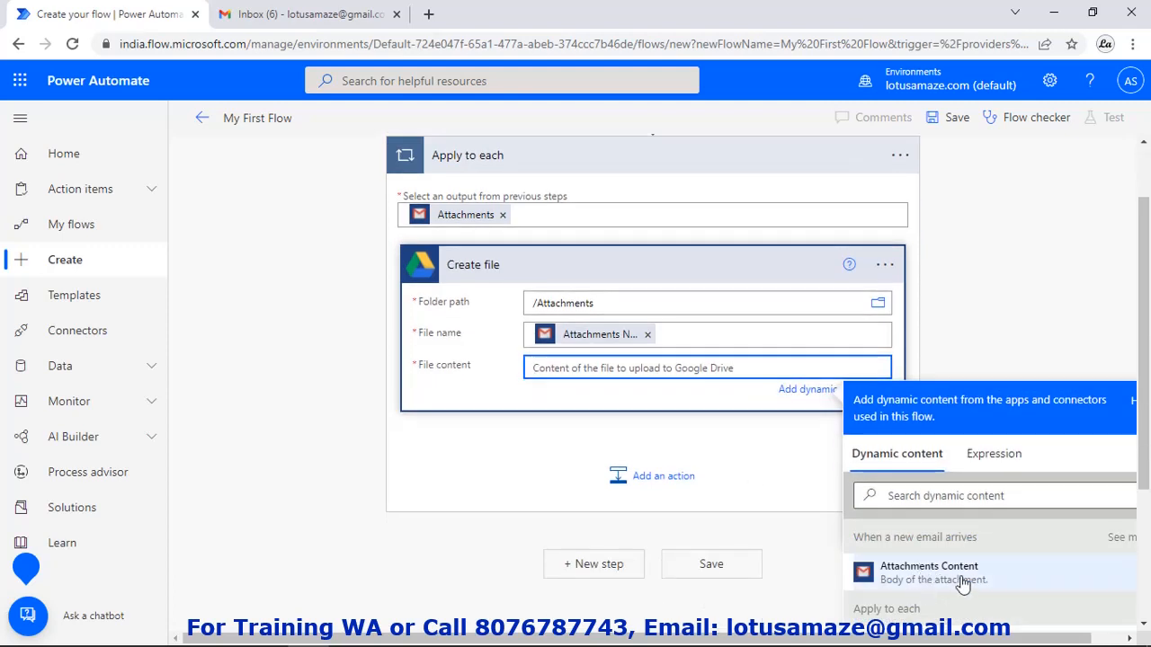
click(944, 574)
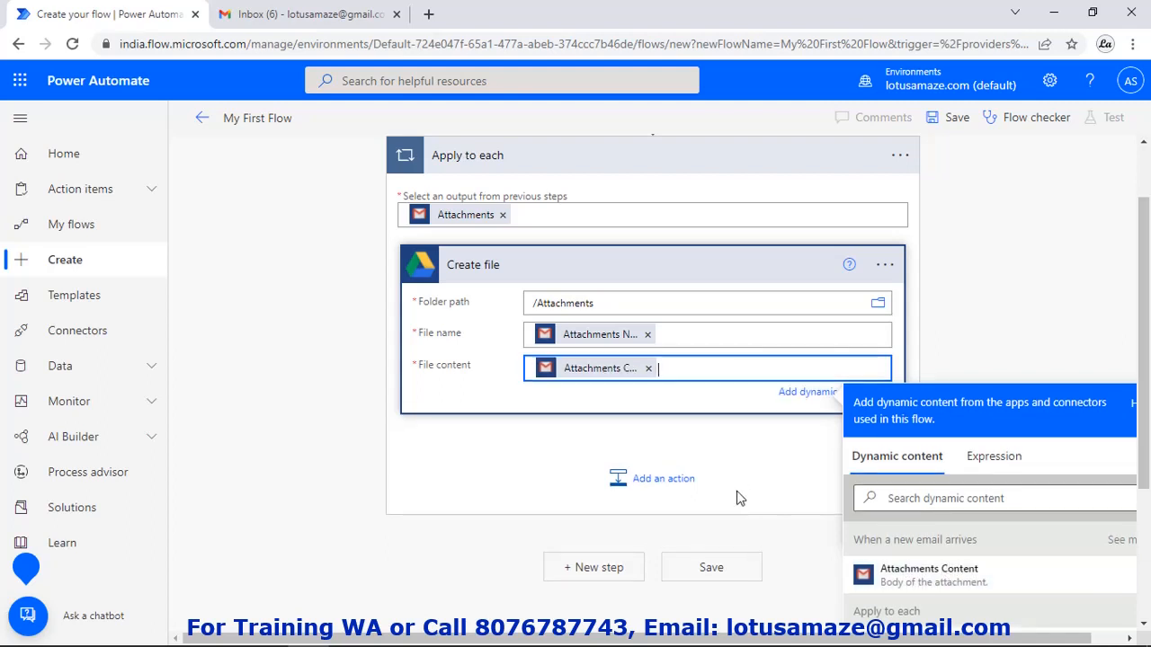
click(1005, 330)
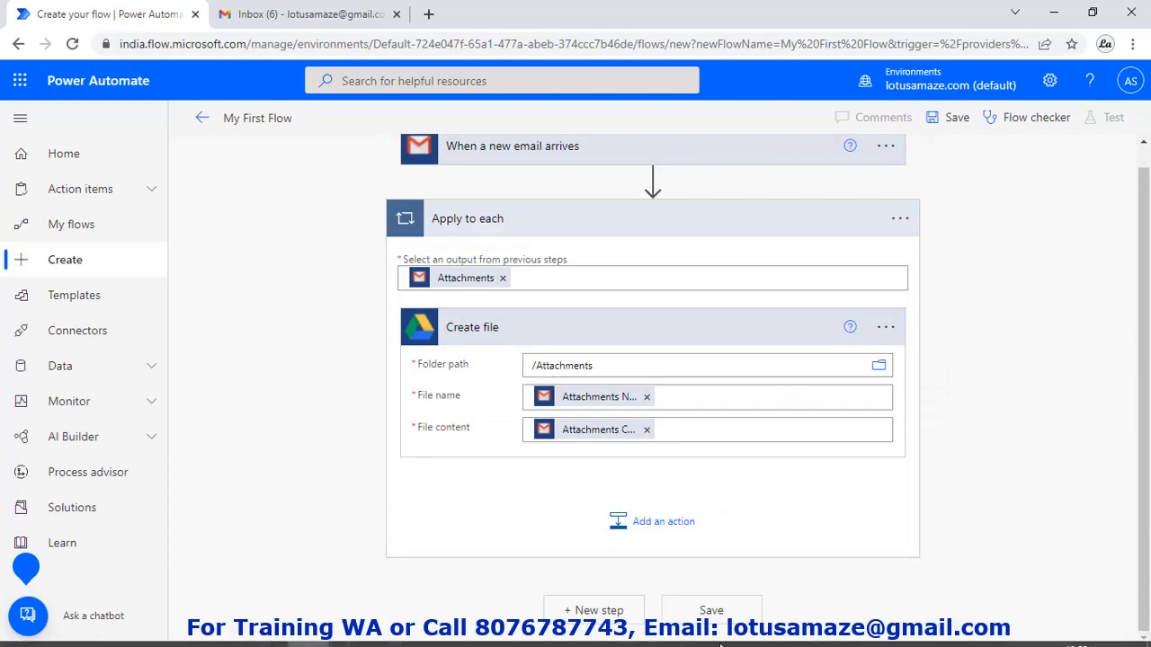
Save the flow and start a manual test of it
click(711, 611)
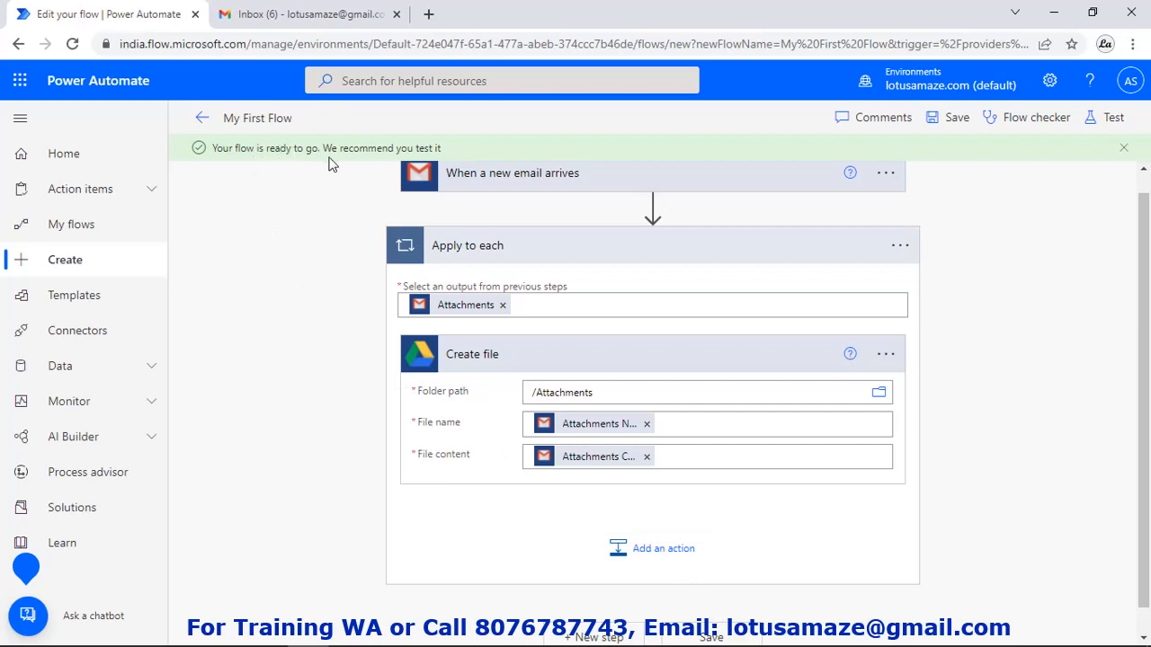
click(1111, 124)
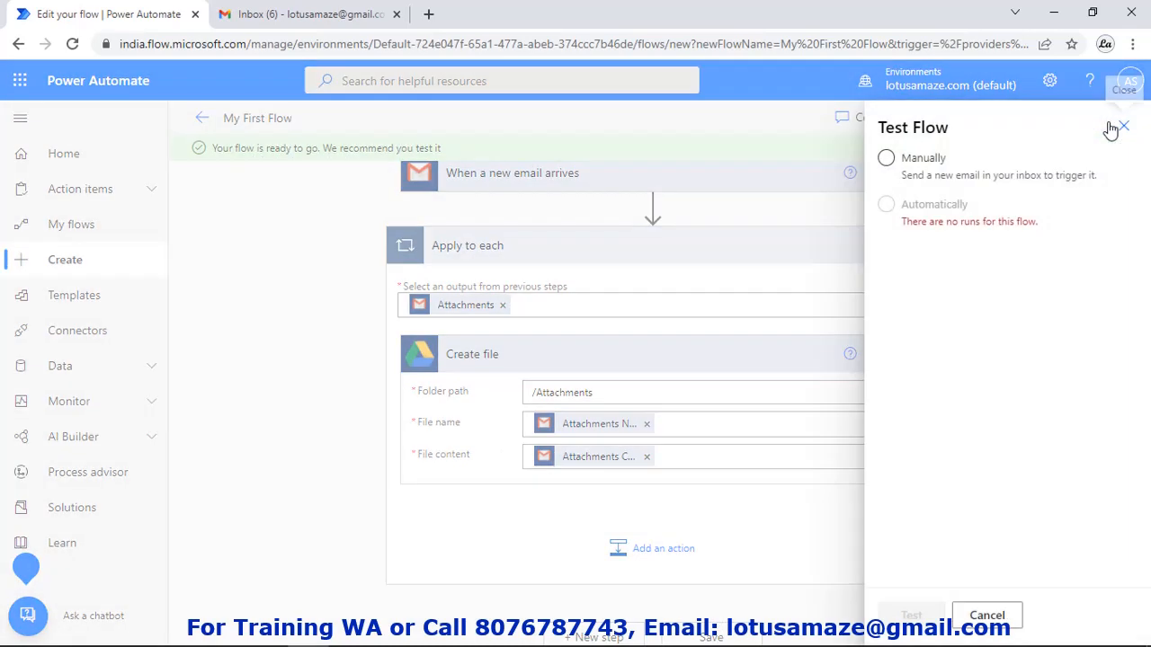
click(886, 159)
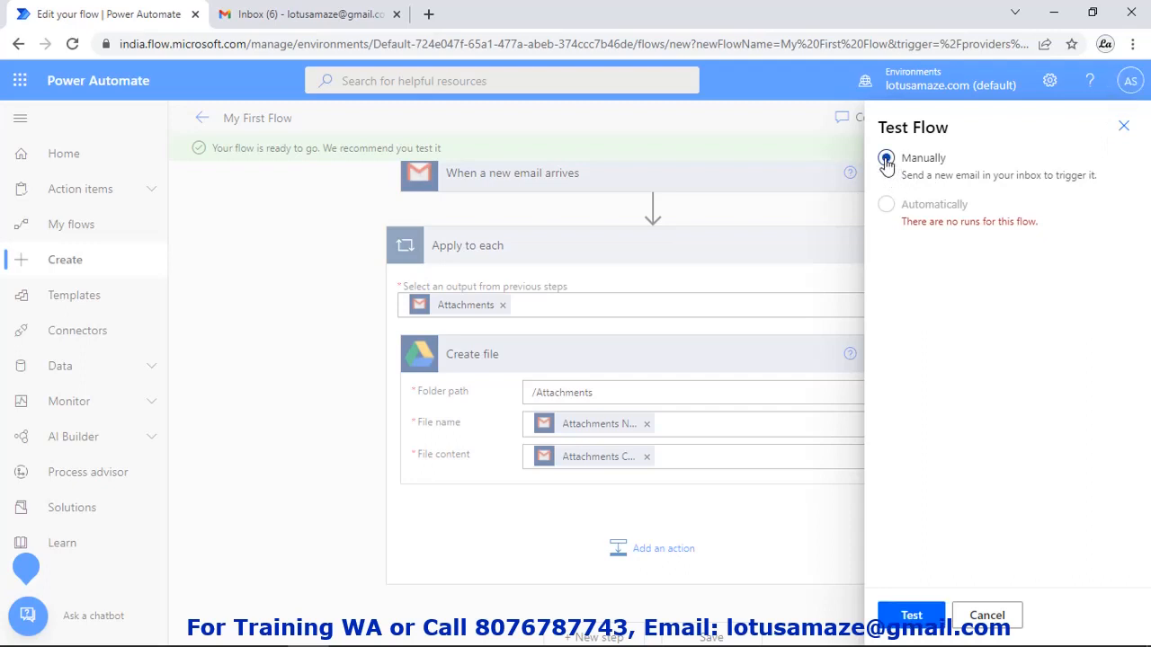
click(919, 622)
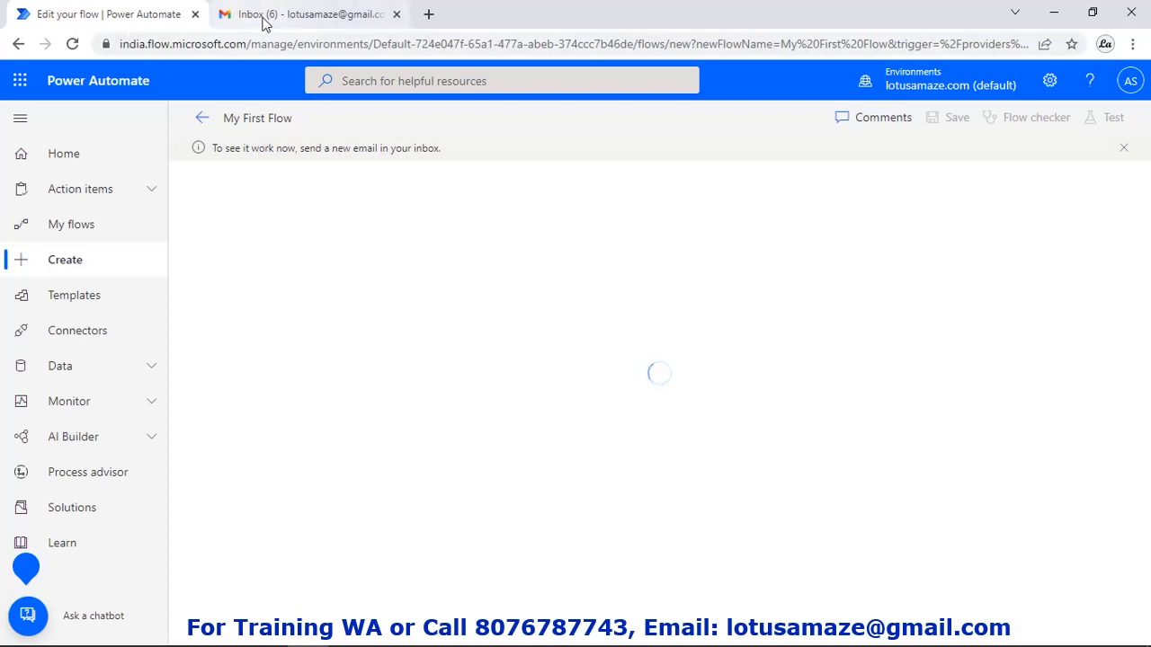
Switch to the Gmail inbox and start a new email addressed to the Lotusamaze contact
click(266, 15)
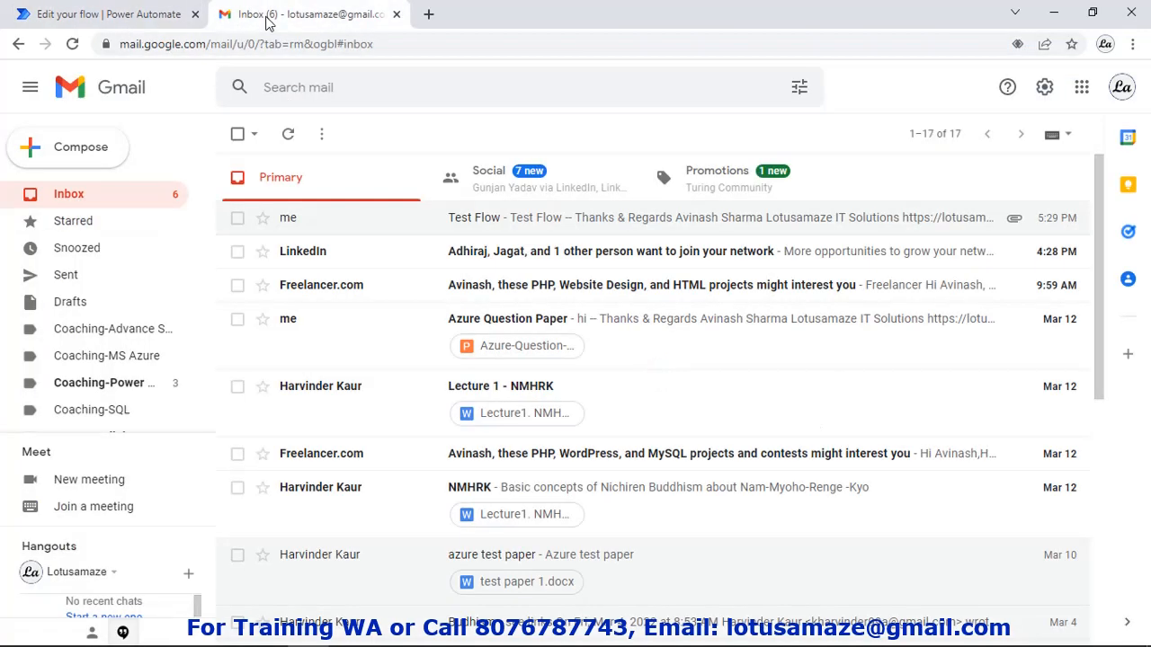
click(77, 147)
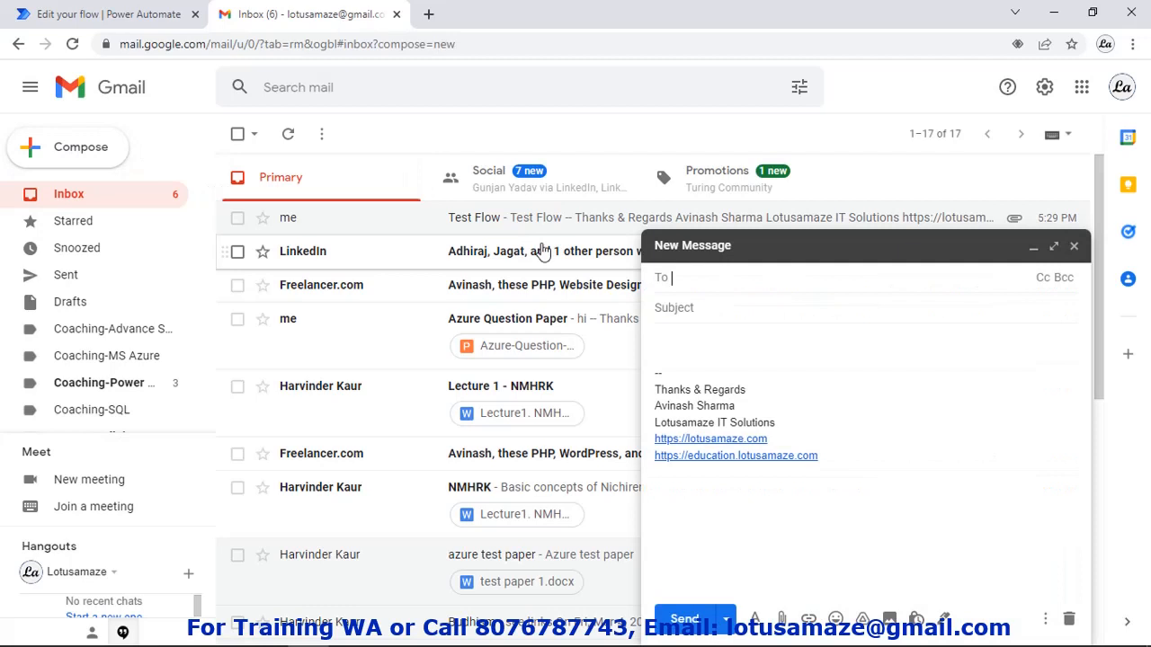
text(l)
click(741, 321)
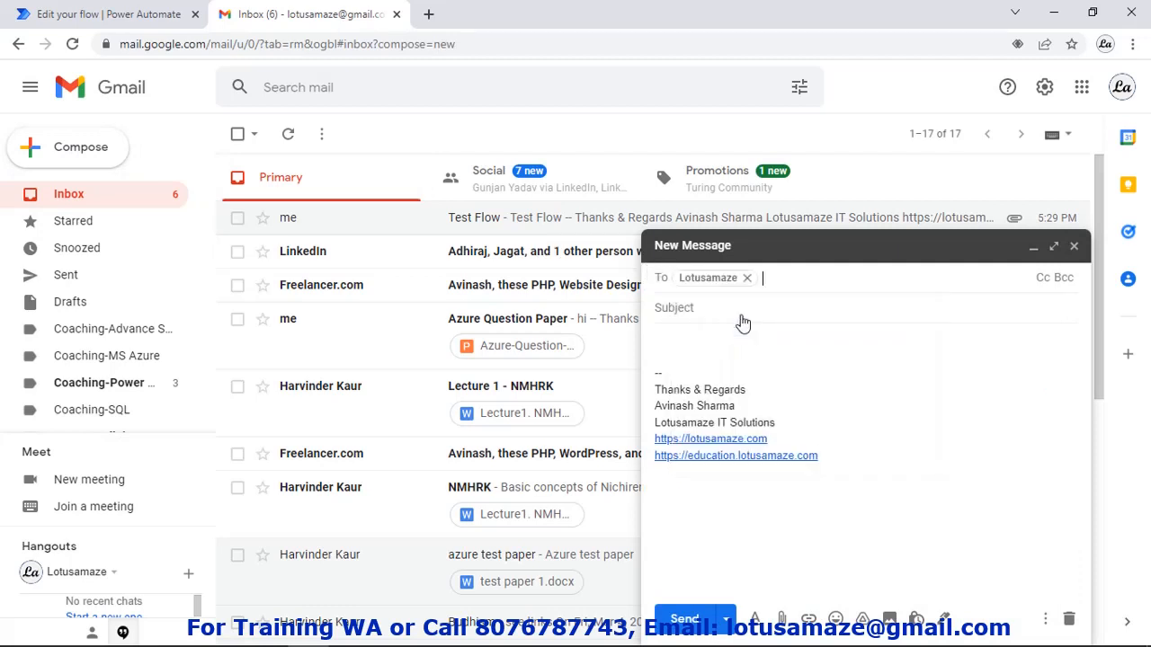
Give the email the subject "Manula Flow Test" and the body text "Manual"
click(710, 314)
text(Manula tes)
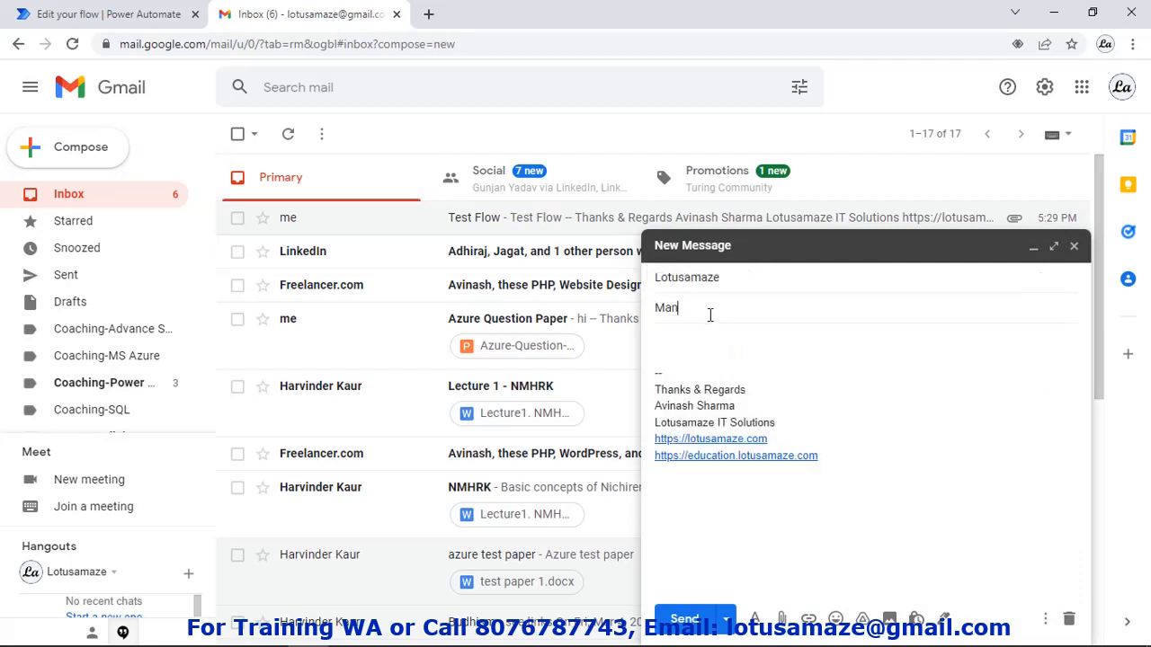
key(BackSpace)
key(BackSpace)
key(BackSpace)
text(Flow)
key(BackSpace)
key(BackSpace)
text(w Est)
key(BackSpace)
key(BackSpace)
key(BackSpace)
key(BackSpace)
key(BackSpace)
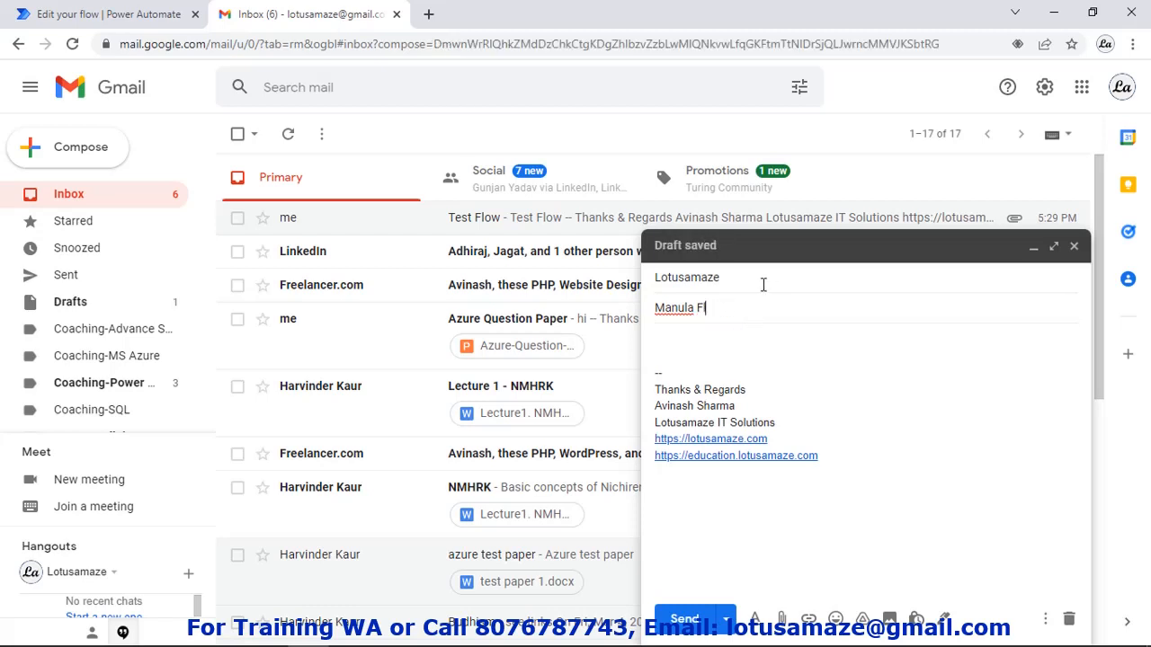
text(ow Test)
click(742, 349)
text(Manual)
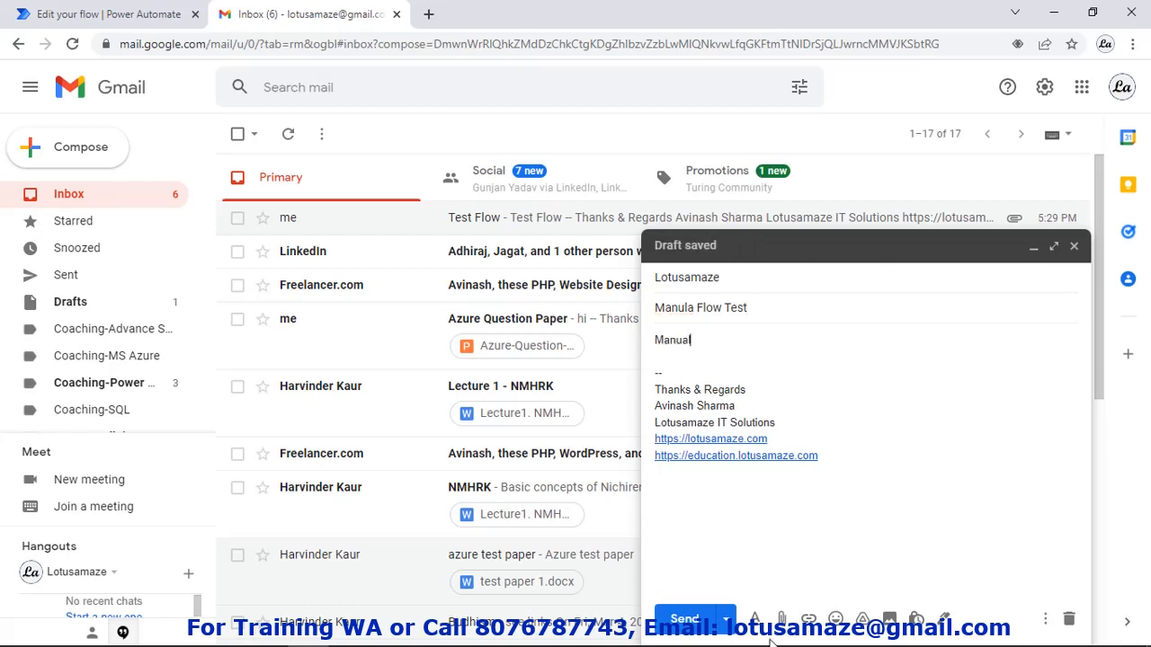
Attach the image BigDataManagement4VS-2.jpg to the email and send it
click(781, 619)
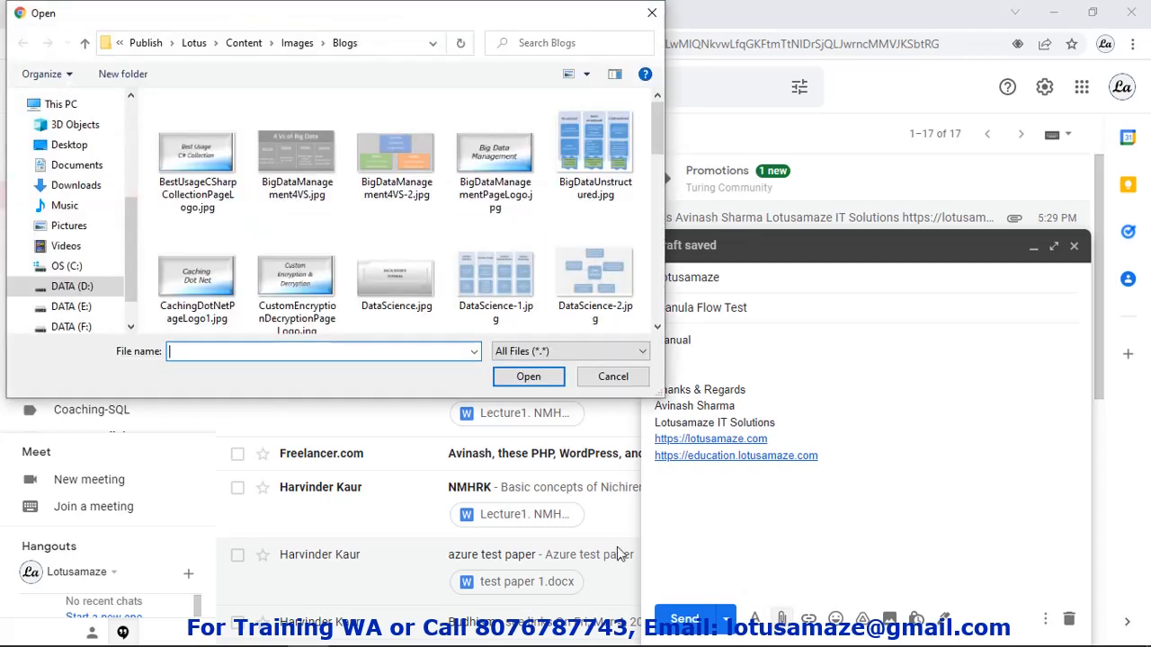
click(395, 157)
click(540, 384)
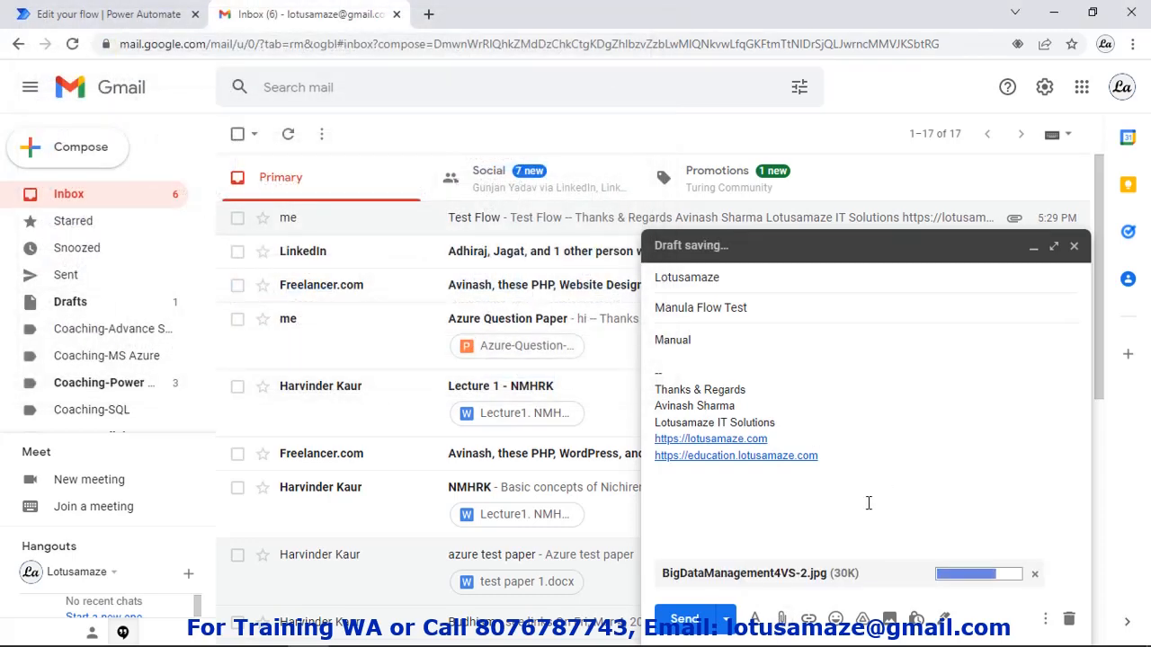
click(684, 621)
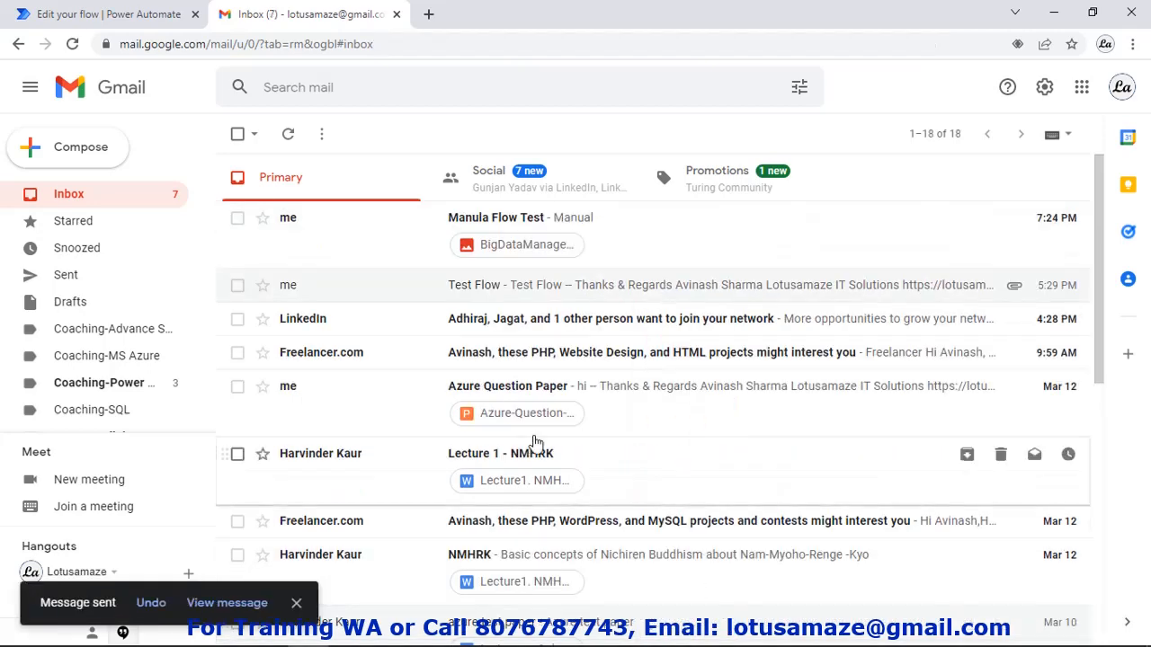
Check the test run in Power Automate, and reload My Drive in Google Drive to look for the saved attachment
click(67, 18)
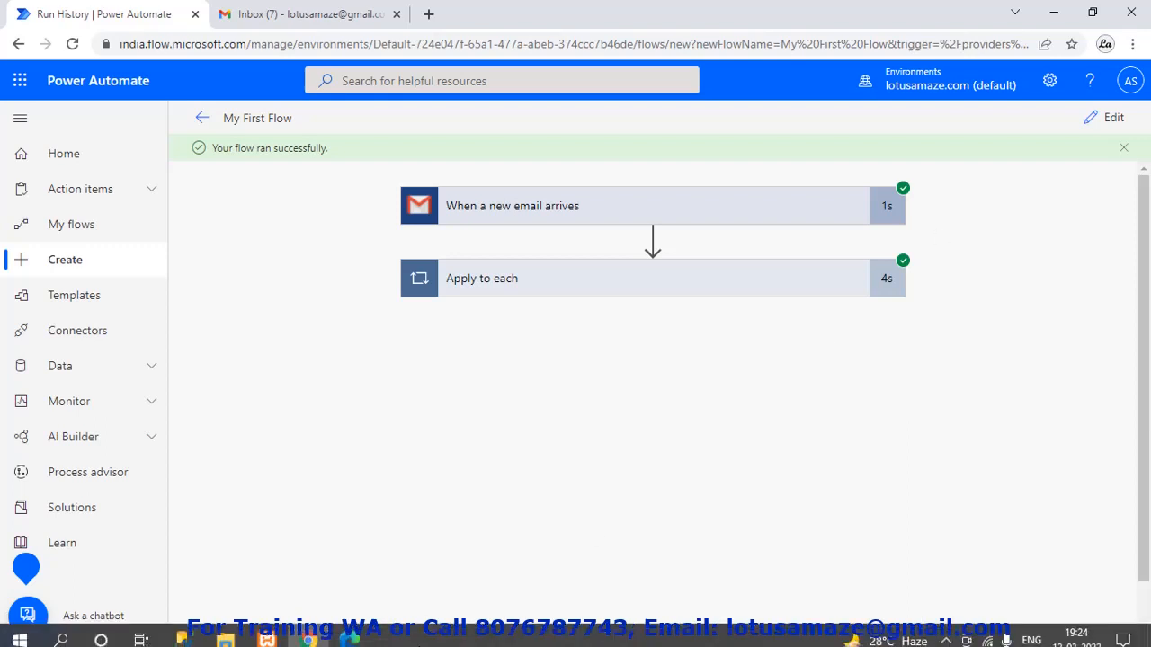
click(350, 634)
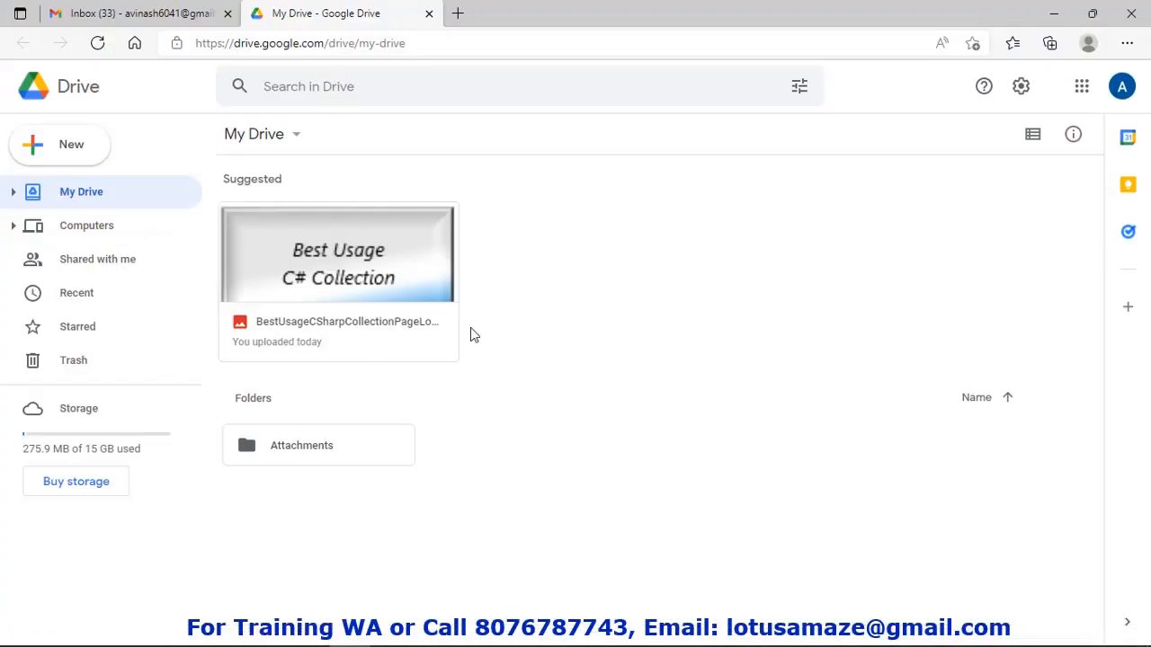
click(96, 47)
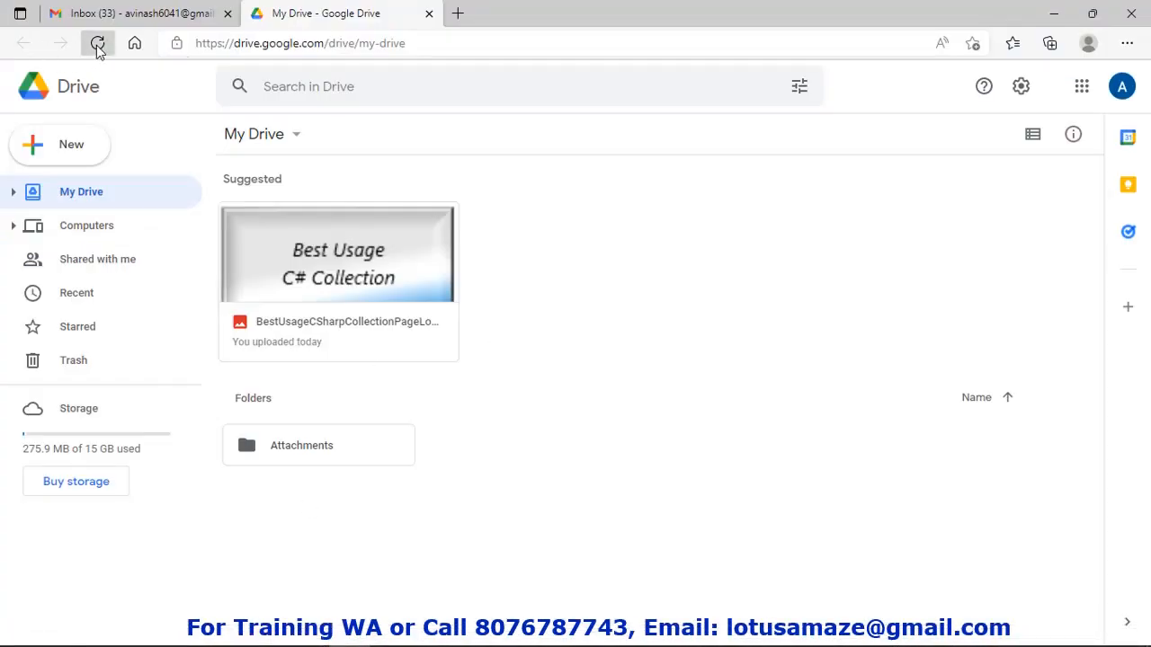